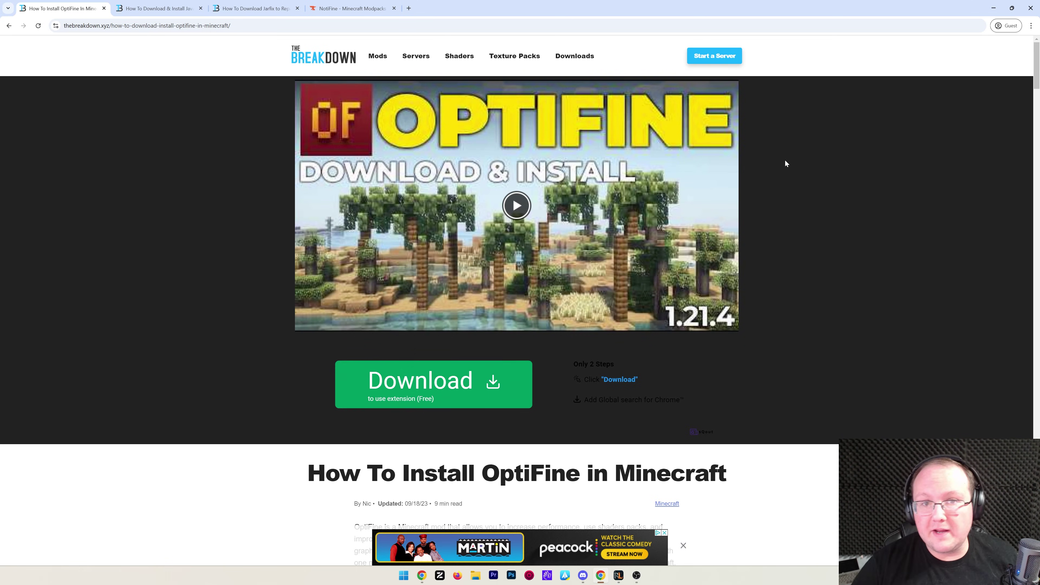
Step: Scroll through the OptiFine downloads page to locate the Minecraft 1.21.4 section
scroll(778, 160, down, 3)
scroll(764, 154, down, 2)
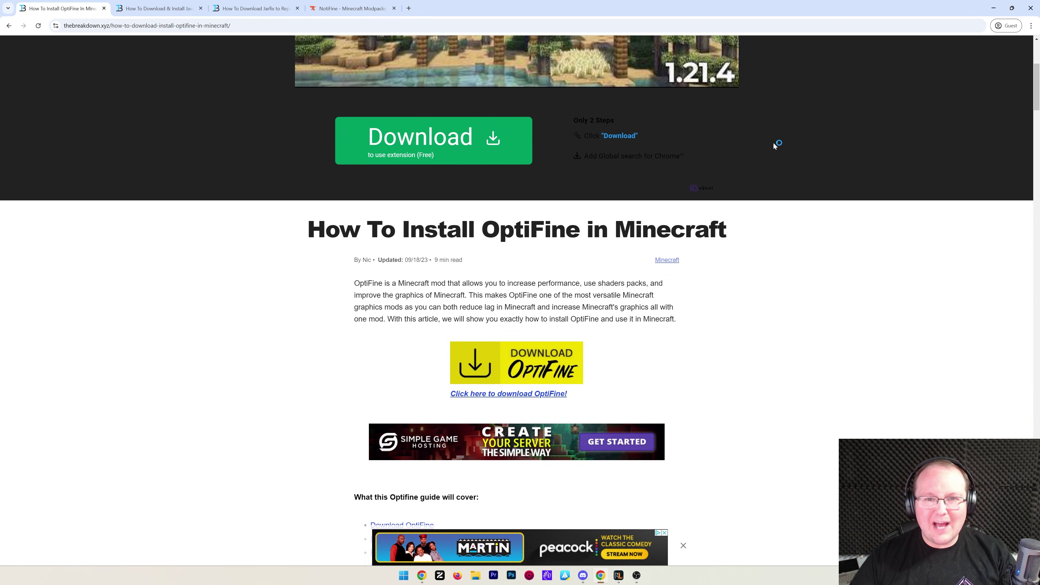
scroll(772, 148, down, 2)
scroll(778, 172, up, 3)
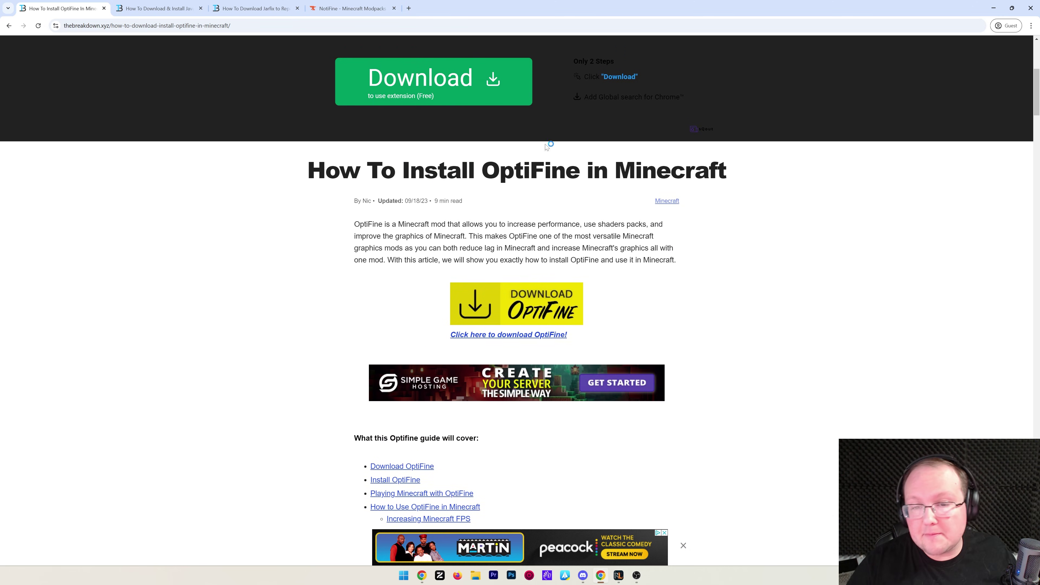
scroll(786, 186, up, 4)
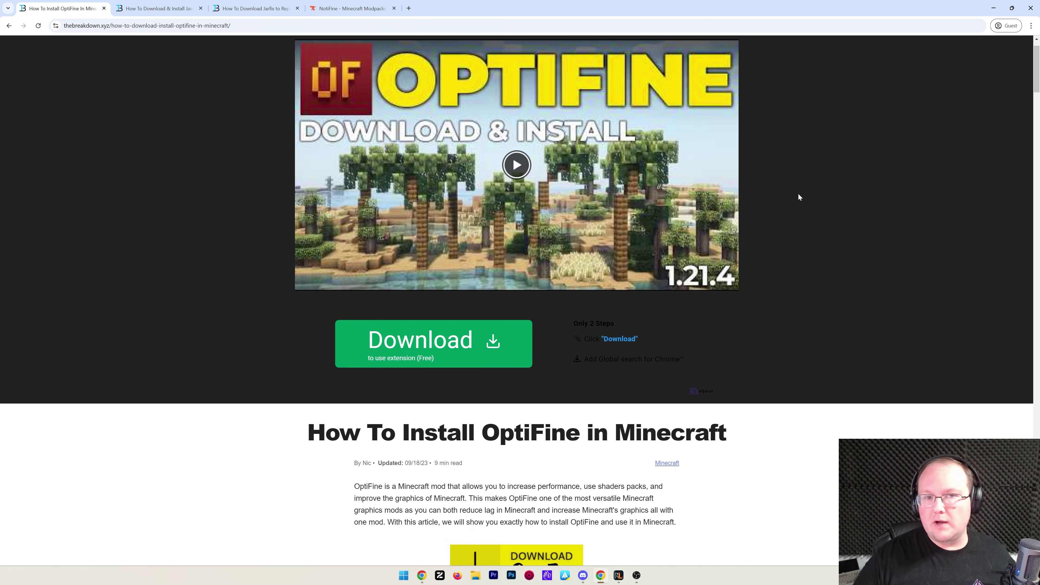
scroll(797, 179, down, 7)
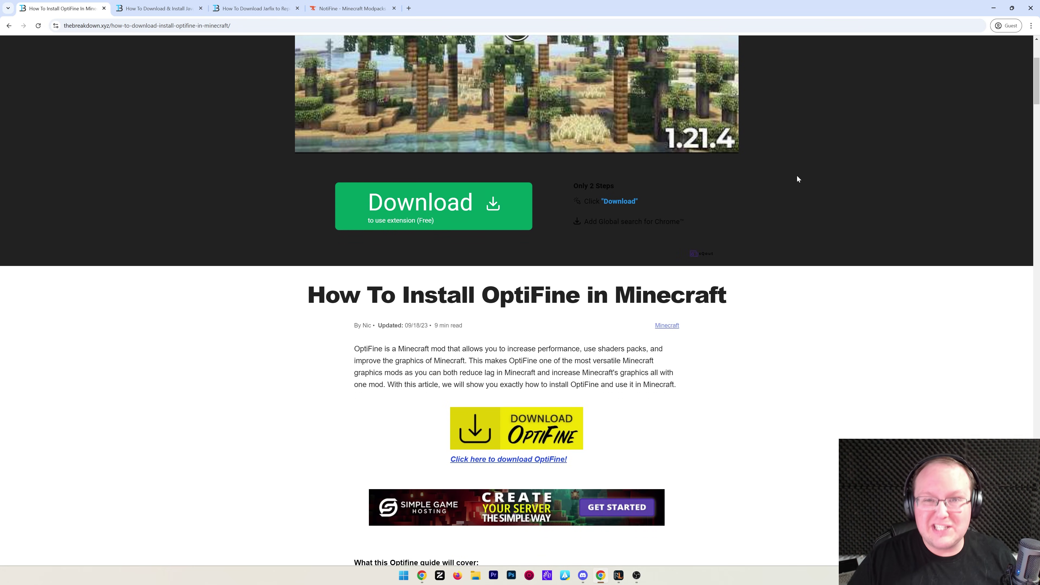
scroll(717, 201, down, 2)
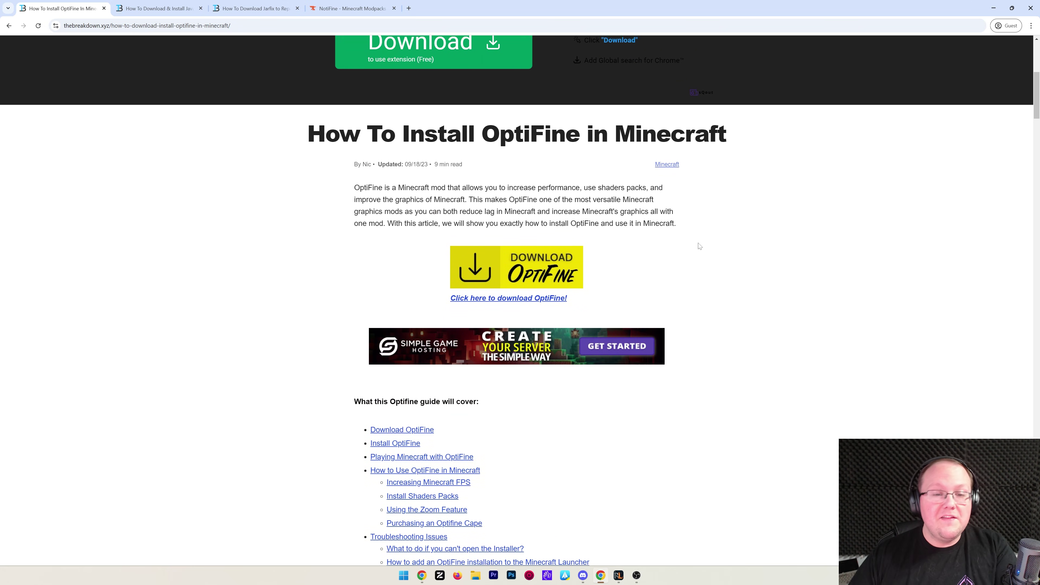
scroll(712, 241, up, 10)
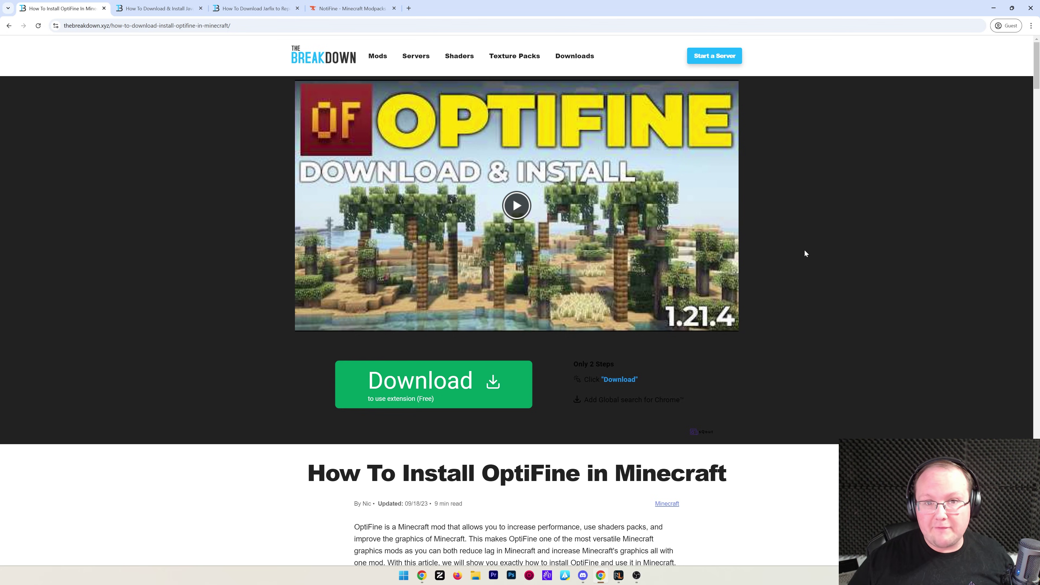
scroll(805, 251, down, 10)
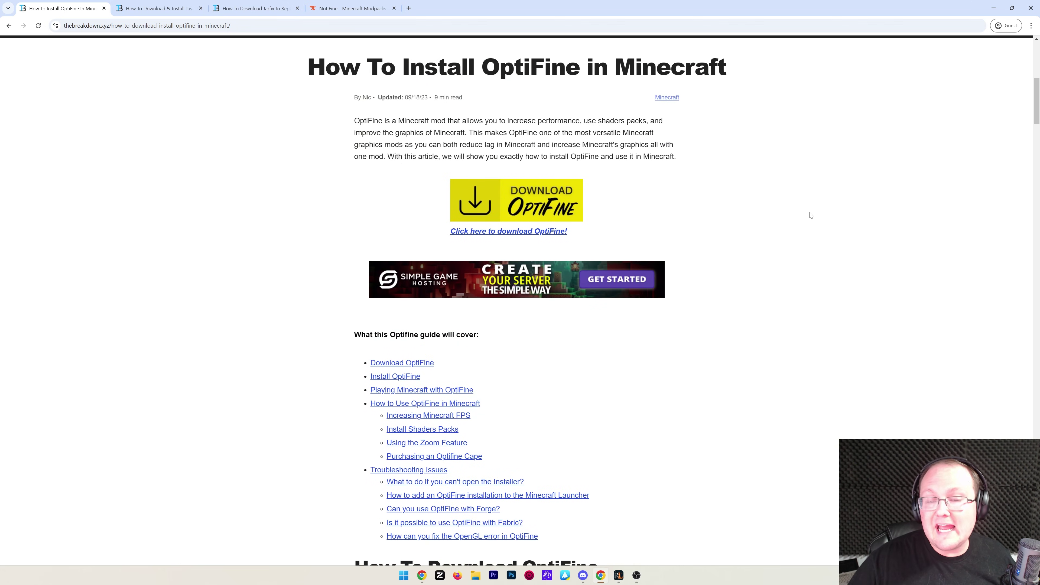
scroll(400, 472, down, 9)
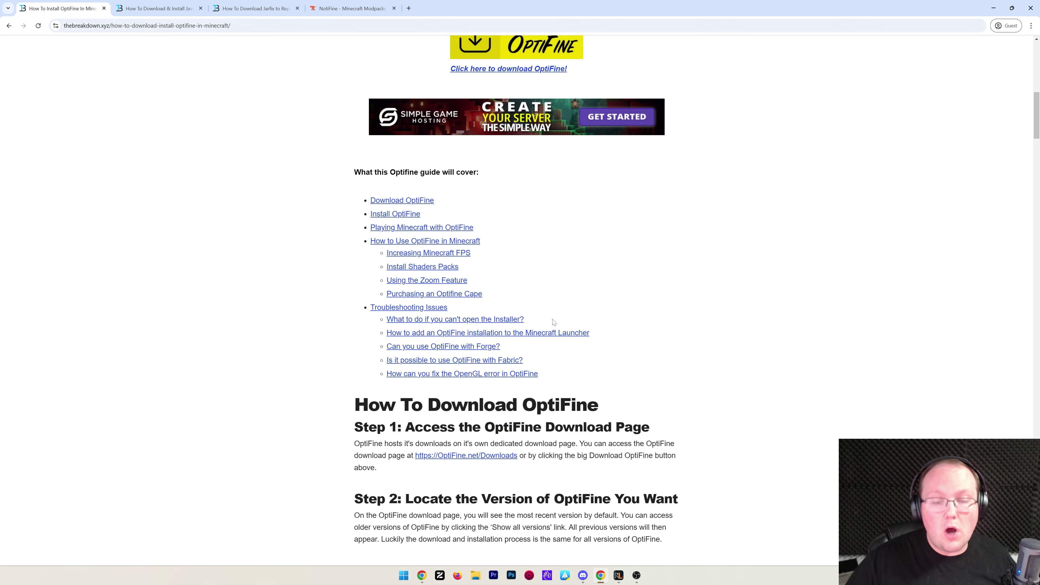
scroll(692, 262, up, 7)
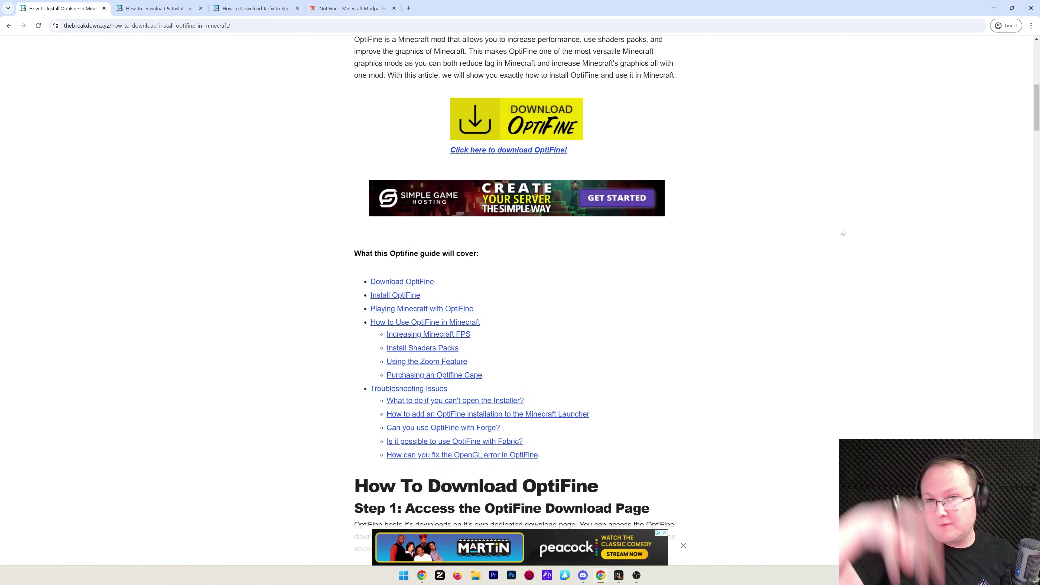
scroll(842, 232, up, 11)
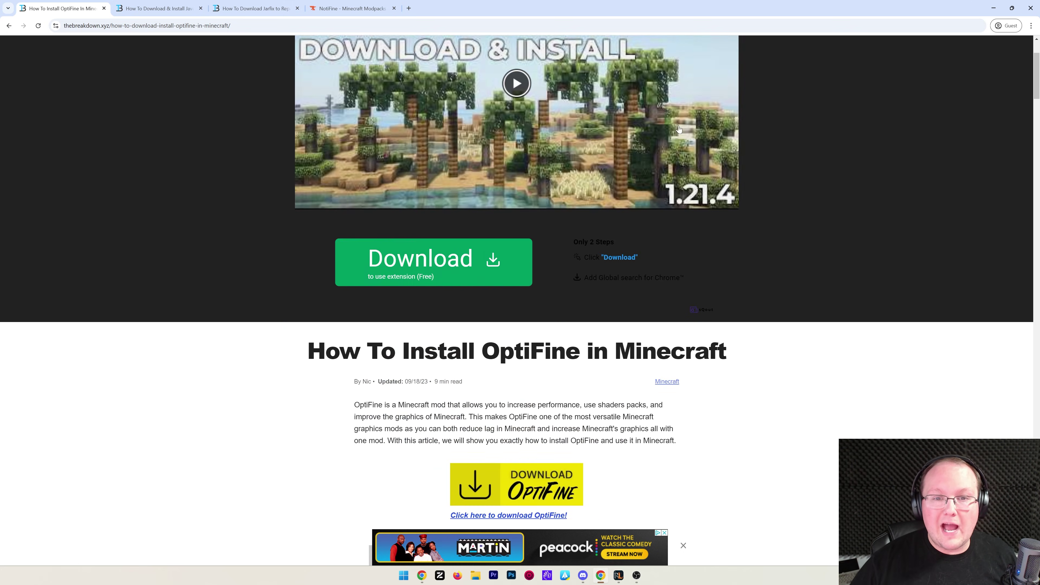
scroll(709, 251, down, 14)
scroll(675, 250, up, 2)
scroll(716, 210, up, 5)
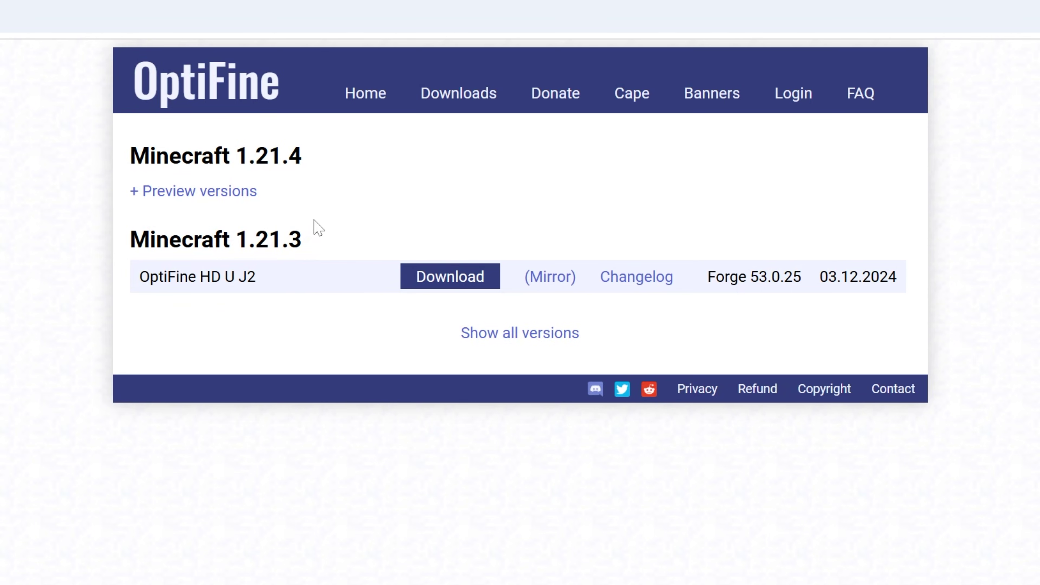
Step: Expand the 1.21.4 preview versions and highlight the OptiFine HD U J3 pre14 build
mouse_move(310, 160)
mouse_down()
mouse_move(247, 149)
mouse_move(243, 139)
mouse_up()
click(221, 192)
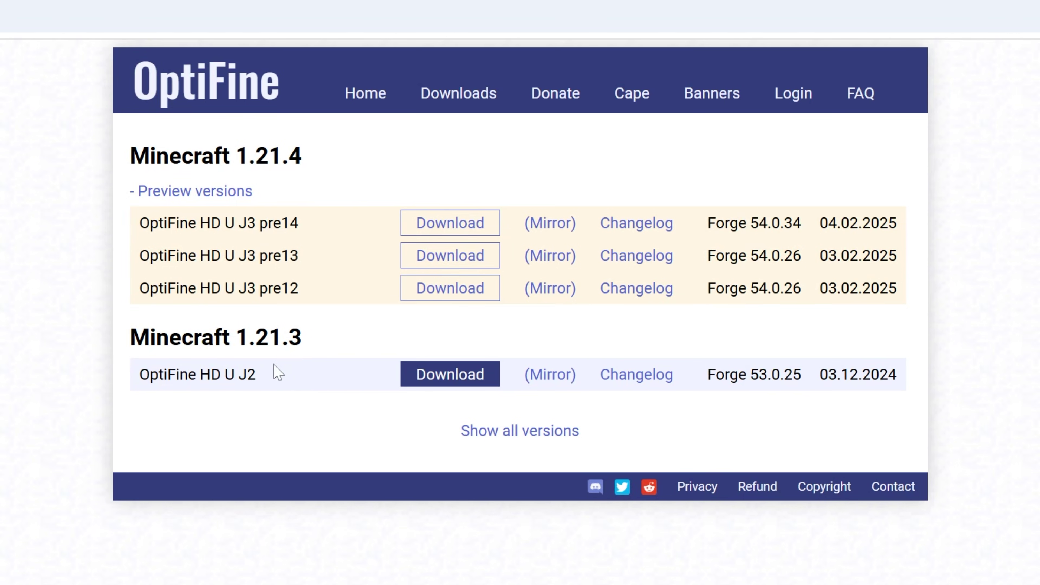
mouse_move(320, 225)
mouse_down()
mouse_move(282, 217)
mouse_move(312, 209)
mouse_up()
Step: Show all OptiFine versions and scroll through the full version list
click(502, 433)
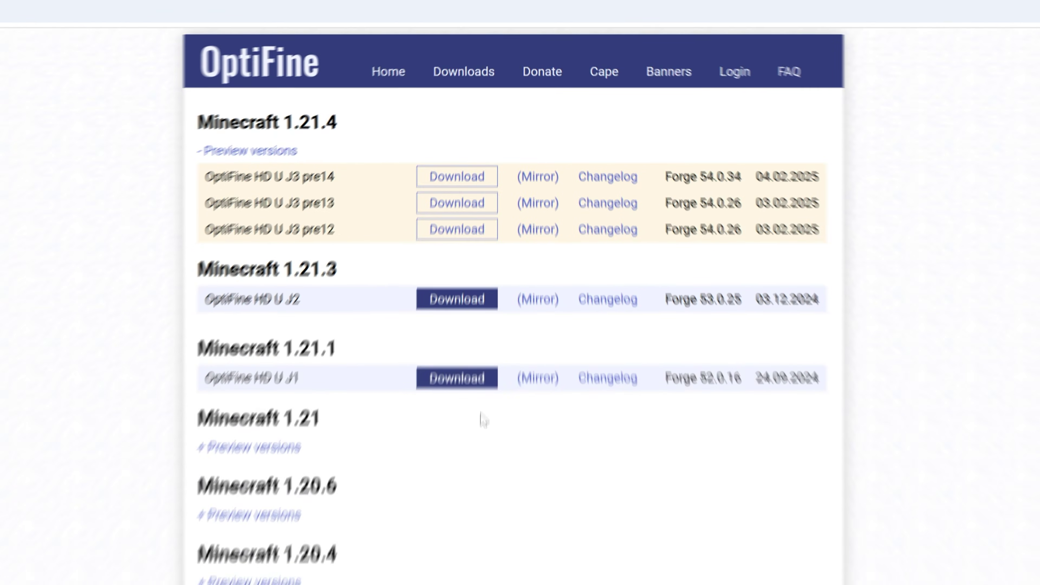
scroll(505, 384, down, 20)
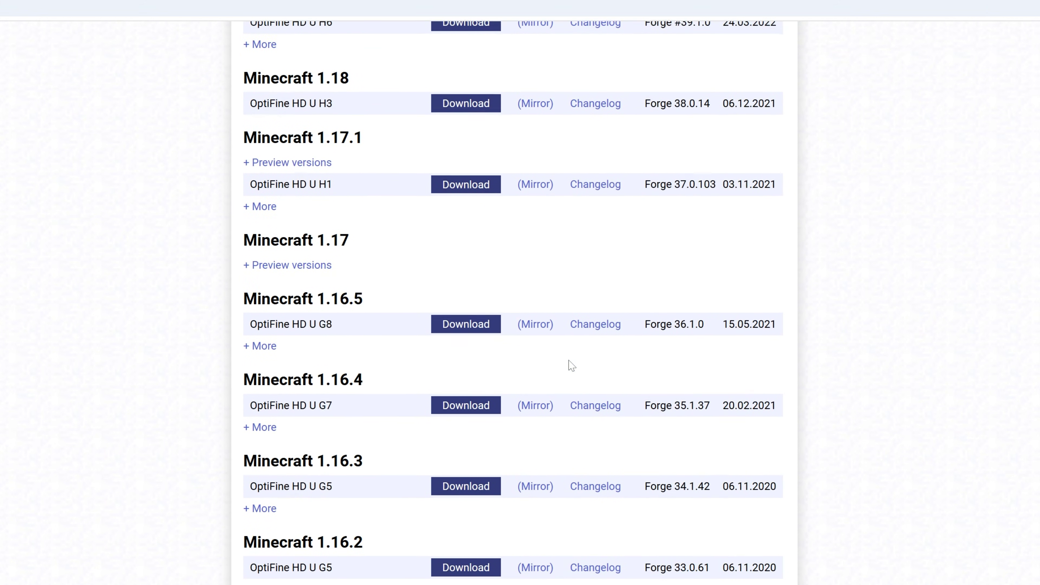
scroll(584, 364, down, 18)
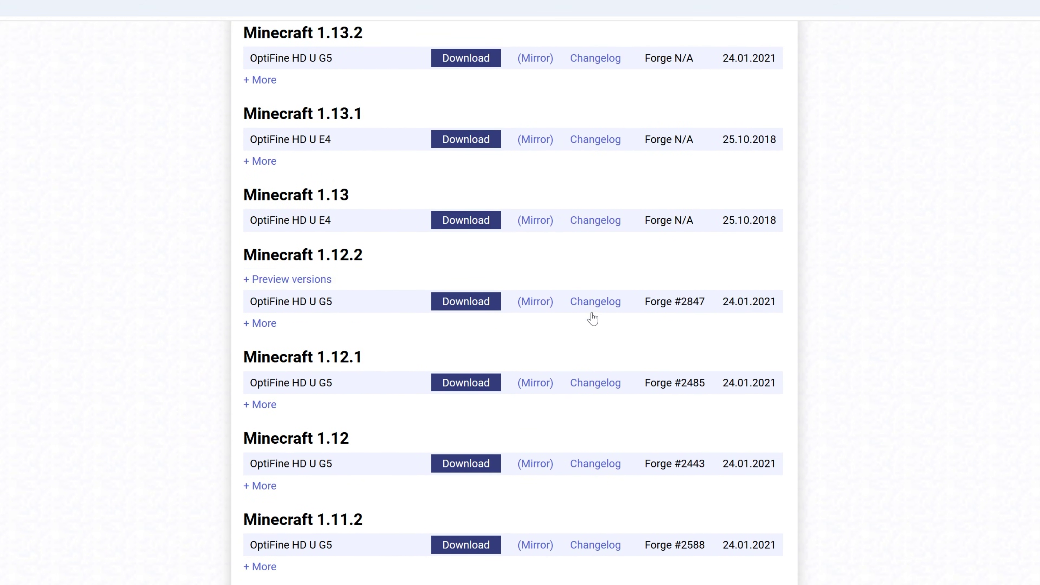
scroll(595, 329, up, 15)
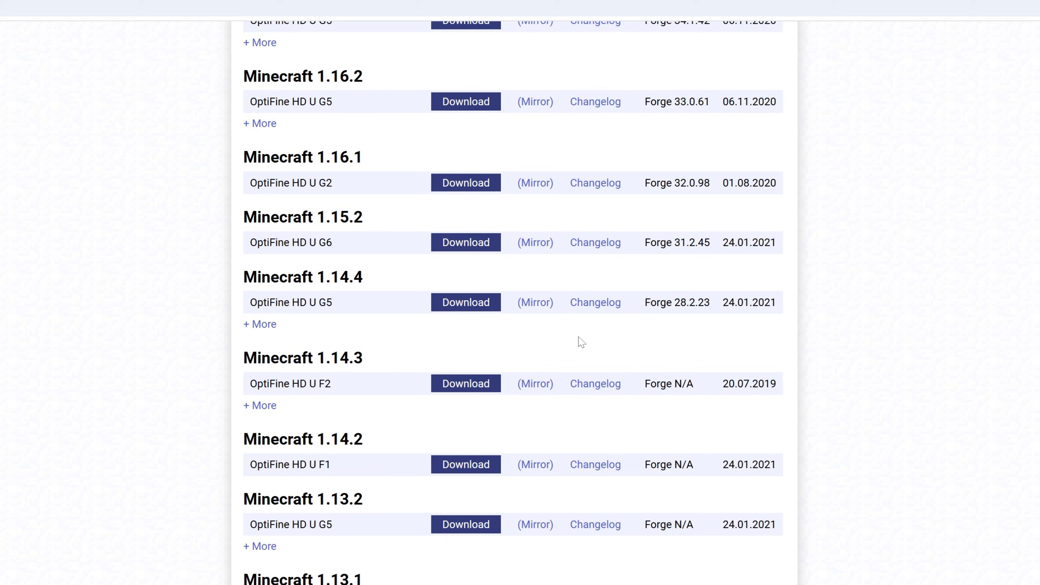
scroll(583, 347, up, 13)
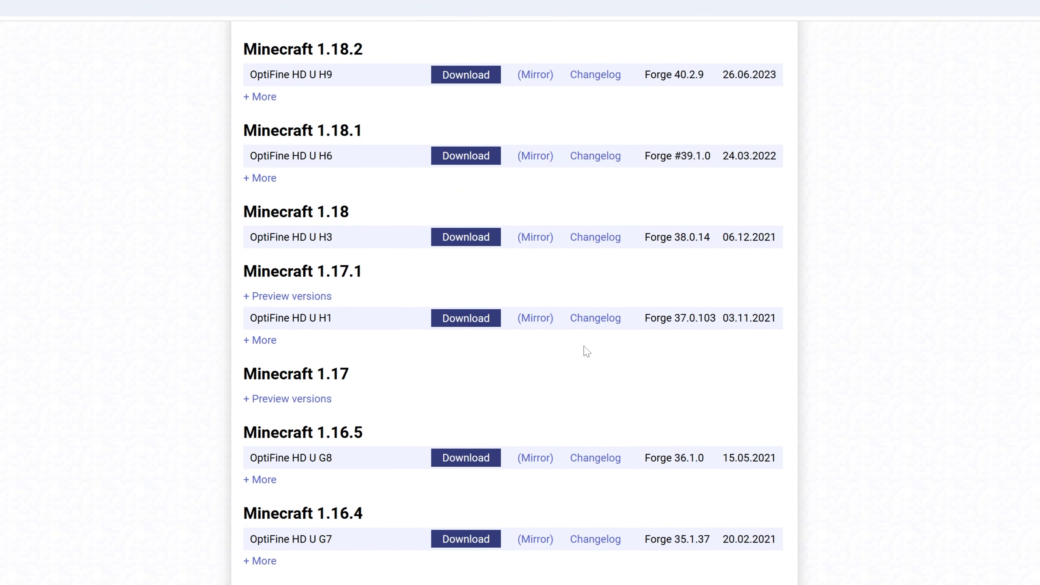
scroll(585, 350, down, 6)
scroll(585, 350, down, 20)
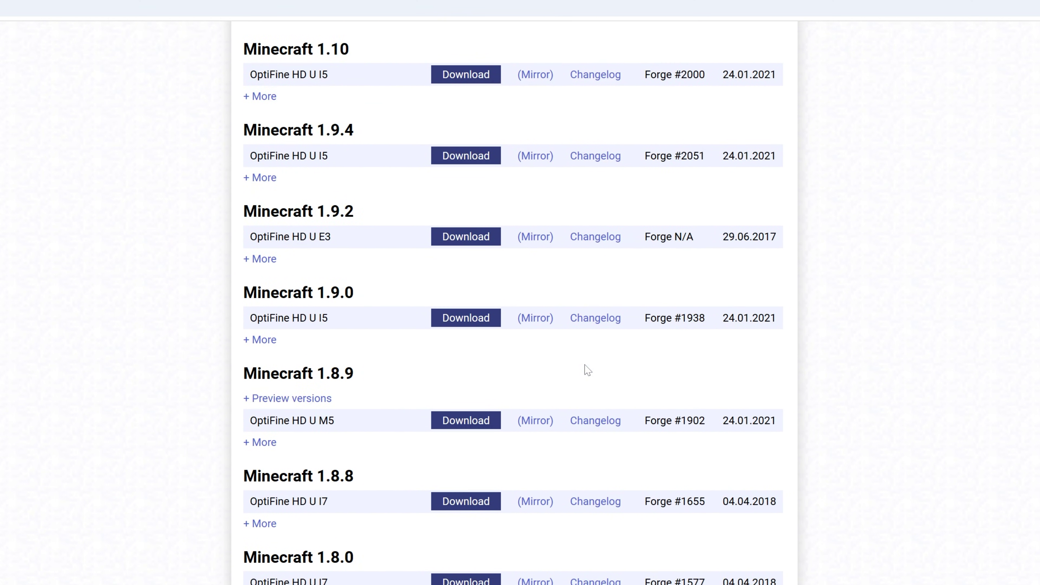
scroll(588, 370, up, 8)
scroll(587, 369, up, 20)
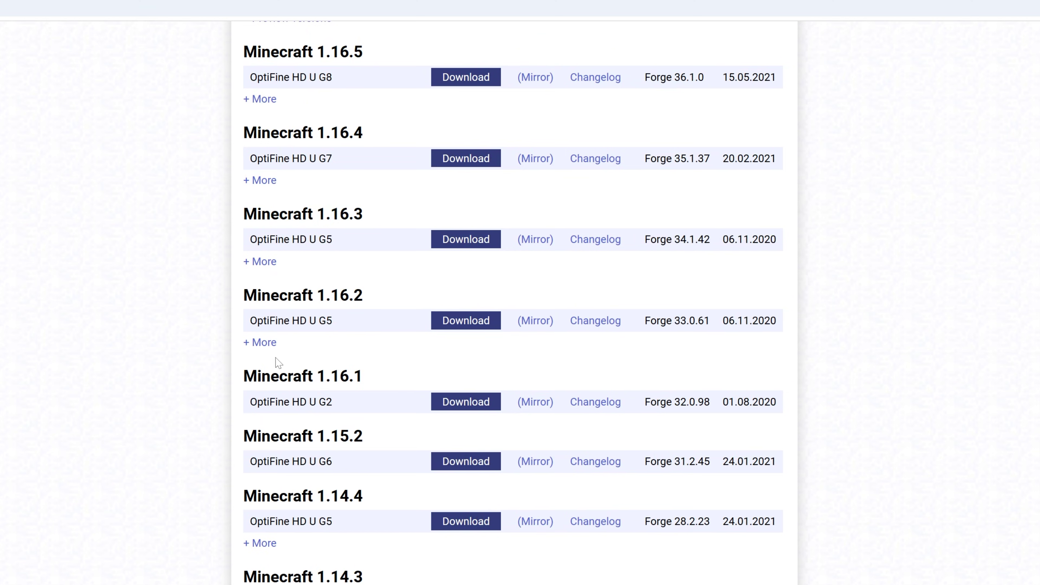
Step: Reveal extra builds under Minecraft 1.16.2 and 1.17.1, noting HD U H1's release date
click(265, 343)
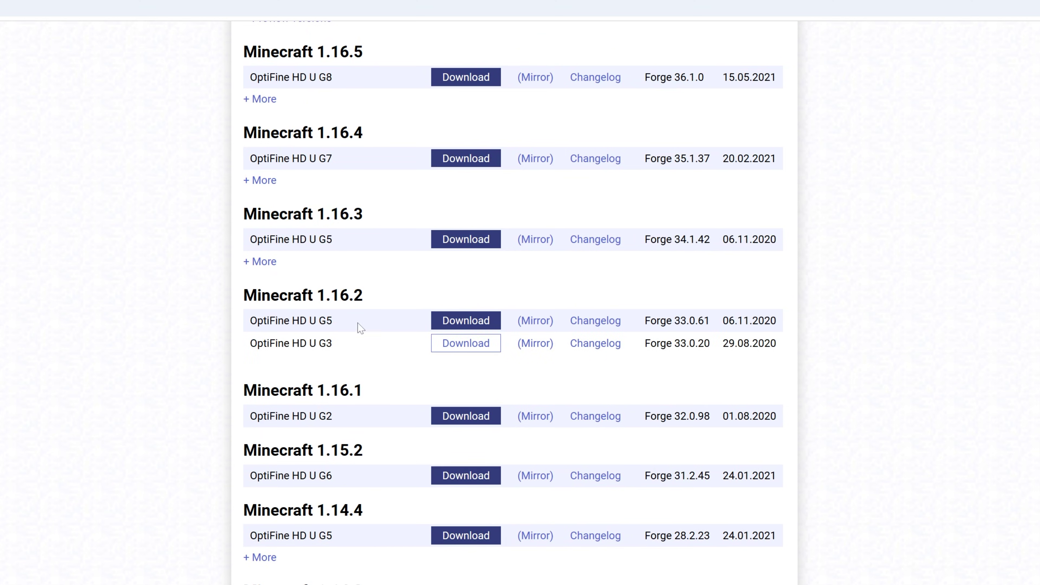
scroll(357, 350, up, 10)
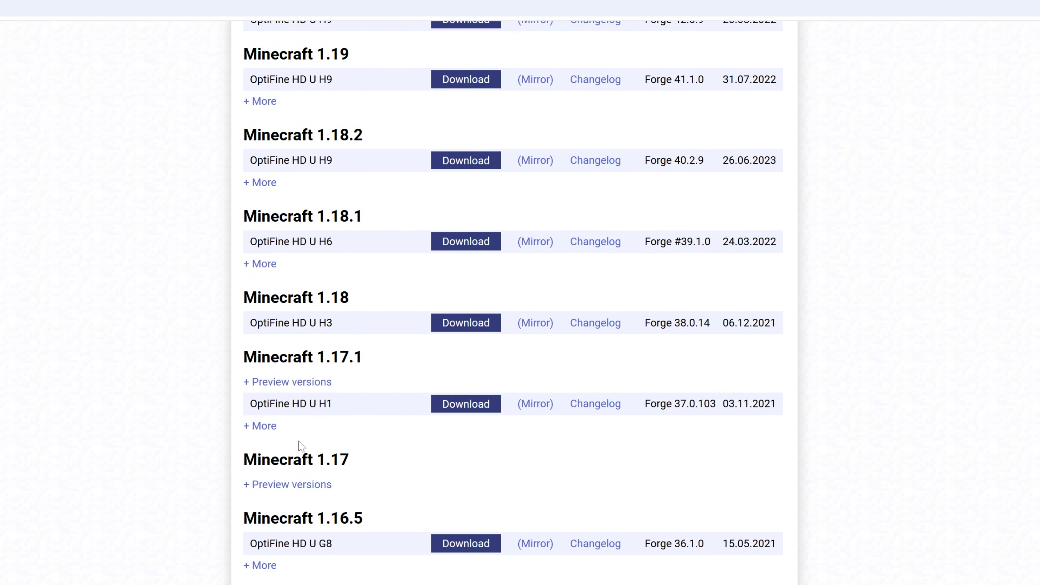
click(271, 425)
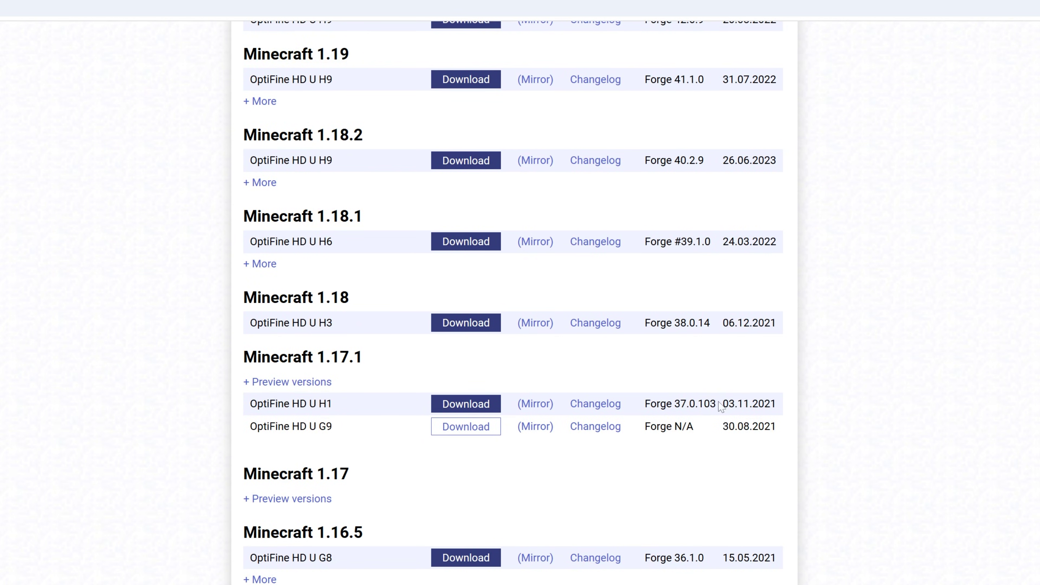
mouse_move(746, 403)
mouse_down()
mouse_move(736, 407)
mouse_move(756, 407)
mouse_move(652, 404)
mouse_up()
Step: Return to the top and point out the 1.21.4 pre14 build's release date
scroll(674, 412, up, 3)
scroll(680, 414, up, 15)
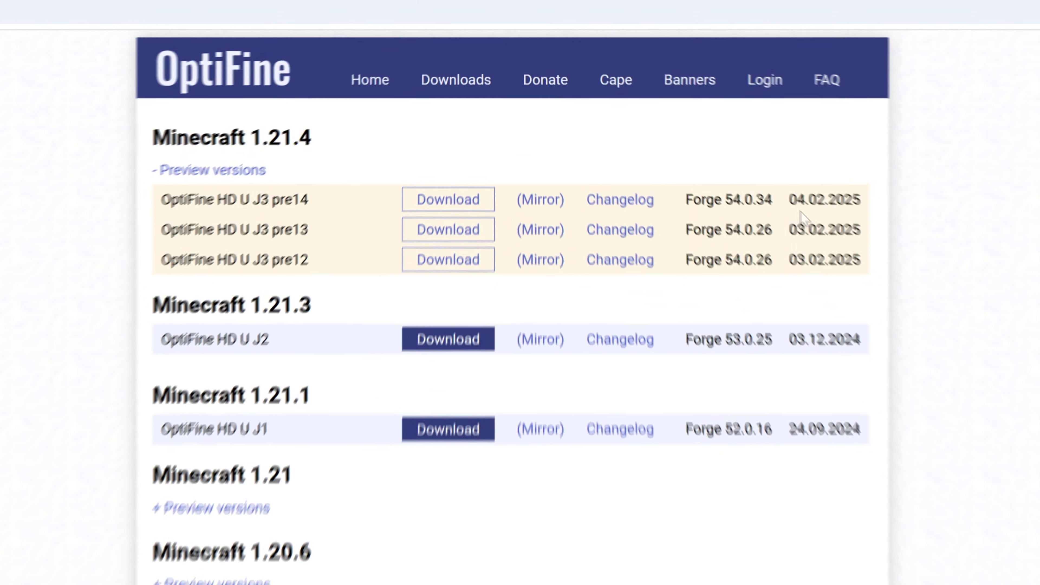
mouse_move(841, 217)
mouse_down()
mouse_move(852, 218)
mouse_move(838, 241)
mouse_move(813, 219)
mouse_move(865, 219)
mouse_move(855, 211)
mouse_up()
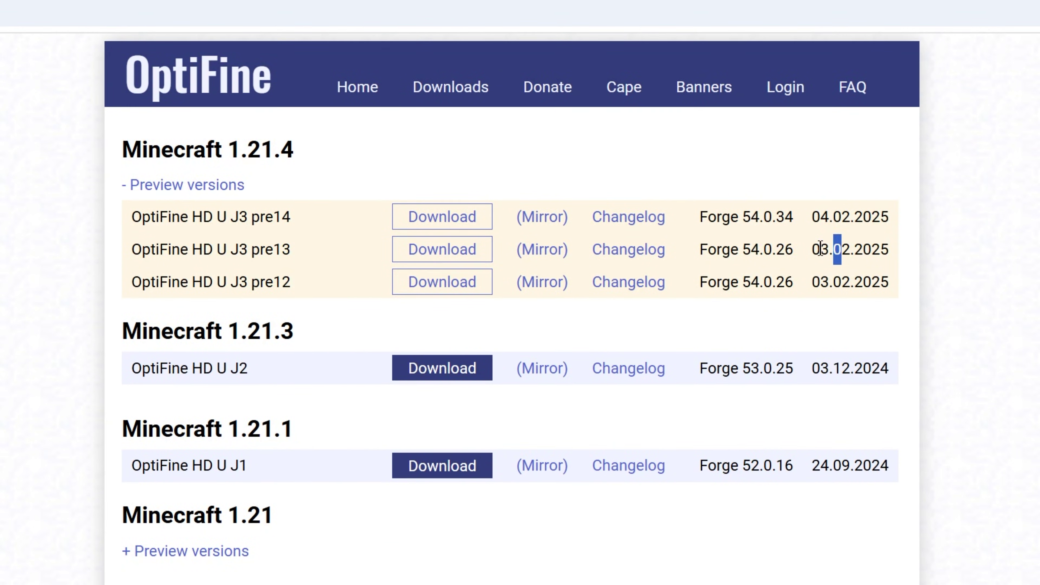
click(865, 218)
Step: Download the OptiFine HD U J3 pre14 jar for 1.21.4 into the Downloads folder
click(549, 216)
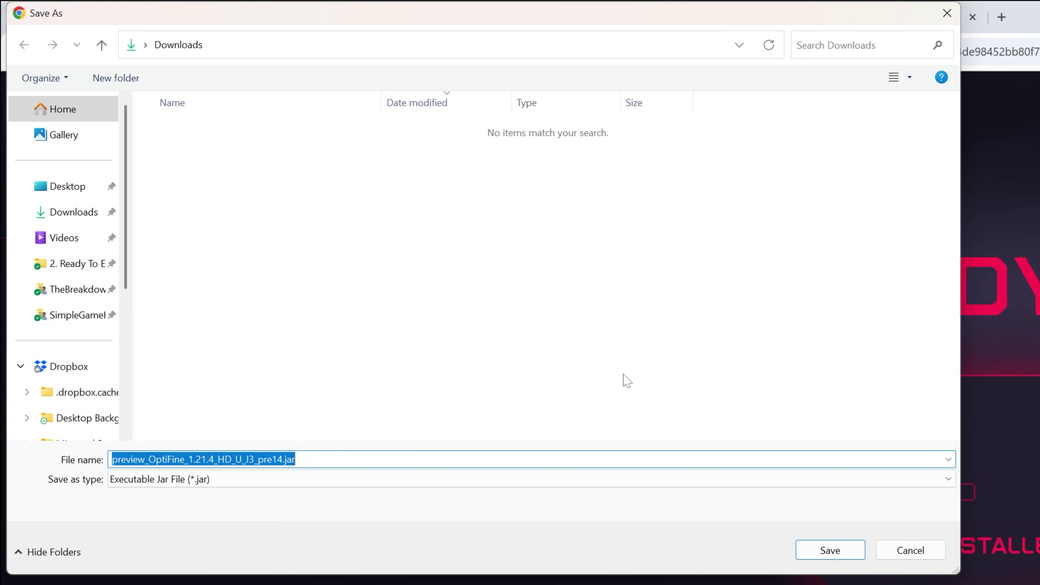
click(799, 556)
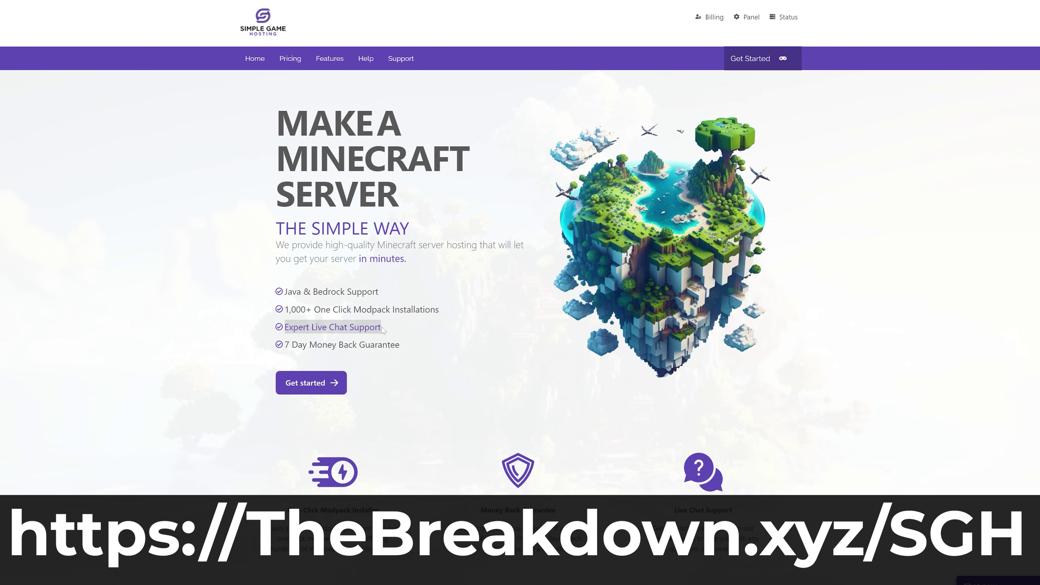
Step: Filter the hosting site's modpacks to Minecraft version 1.20.1
scroll(360, 336, down, 5)
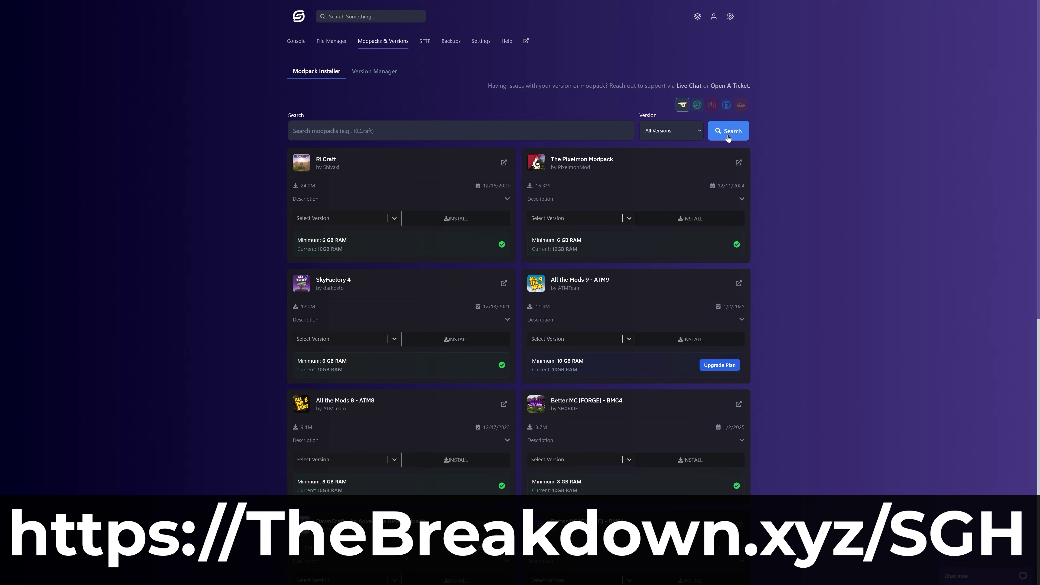
click(674, 131)
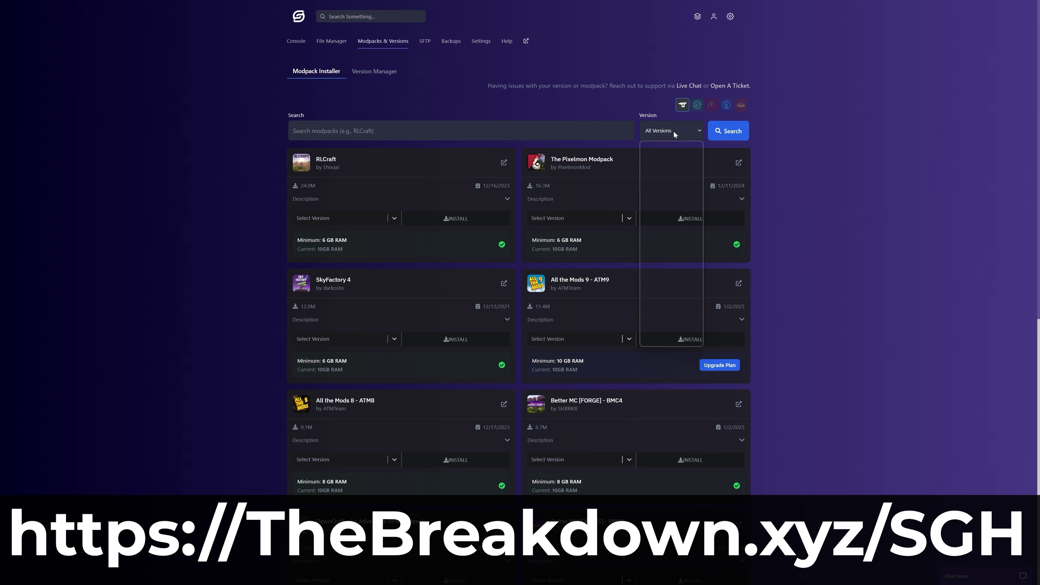
click(670, 260)
click(721, 135)
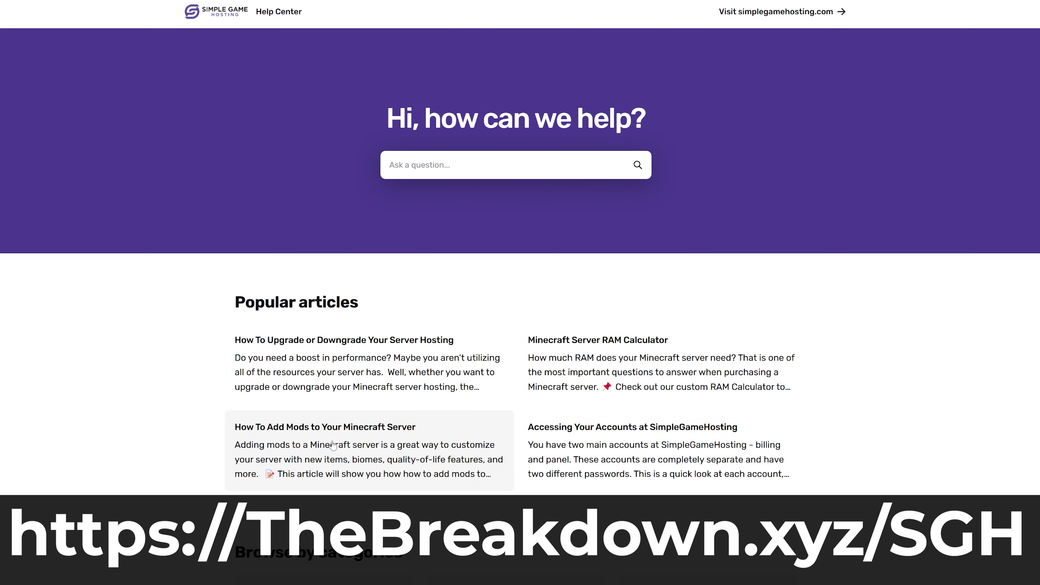
Step: Open the How To Add Mods article and choose Forge as the server version type
click(333, 446)
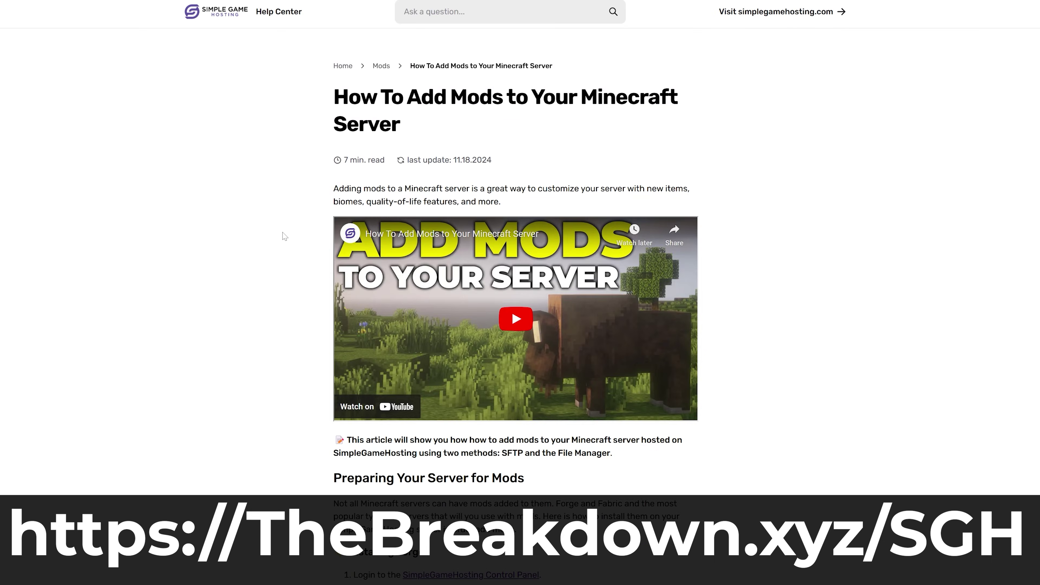
scroll(284, 235, down, 15)
scroll(284, 235, down, 20)
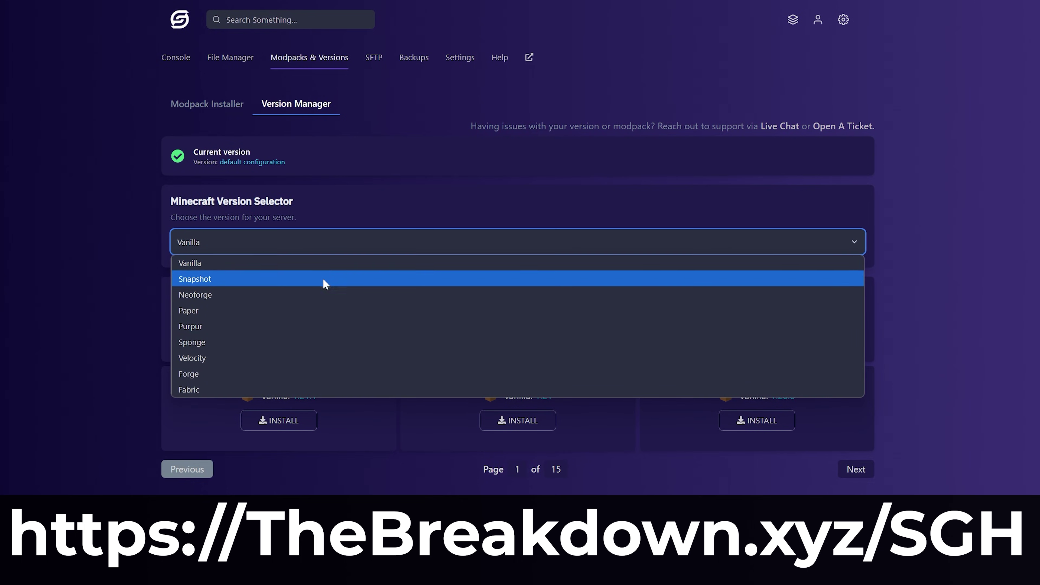
click(327, 374)
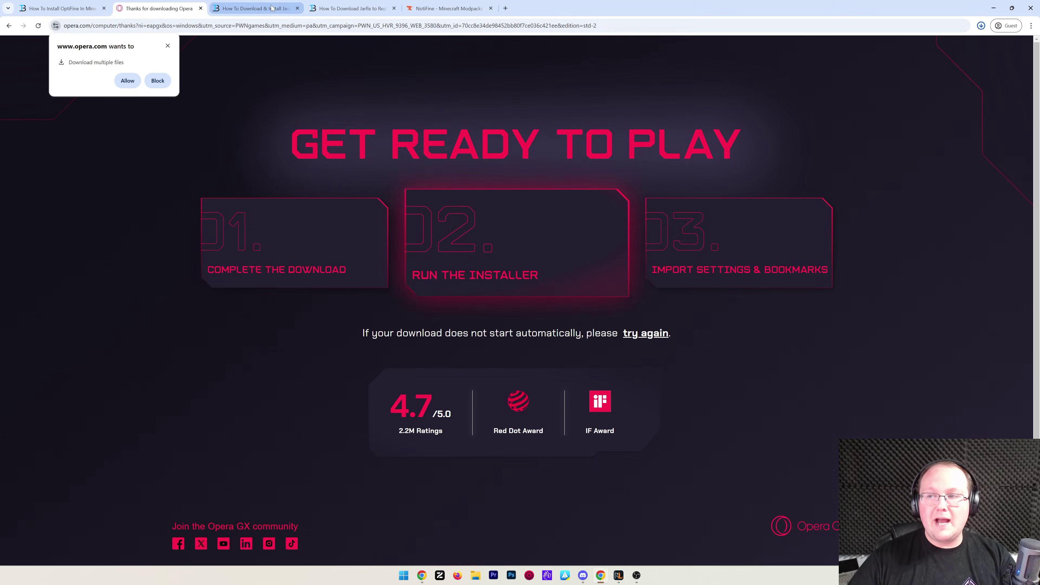
Step: Minimize Chrome and select the OptiFine jar in File Explorer's Downloads folder
key(super+d)
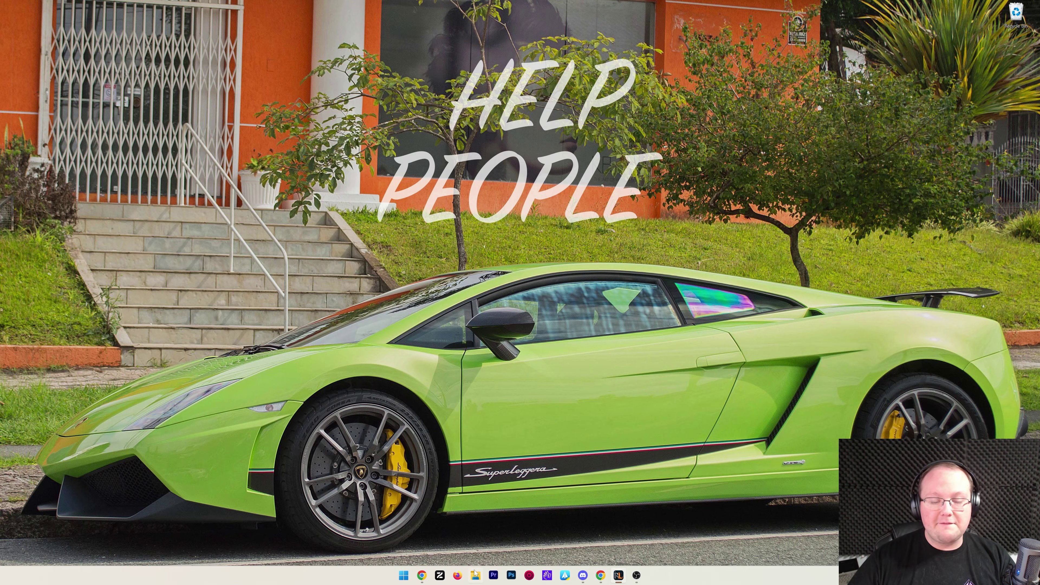
click(475, 575)
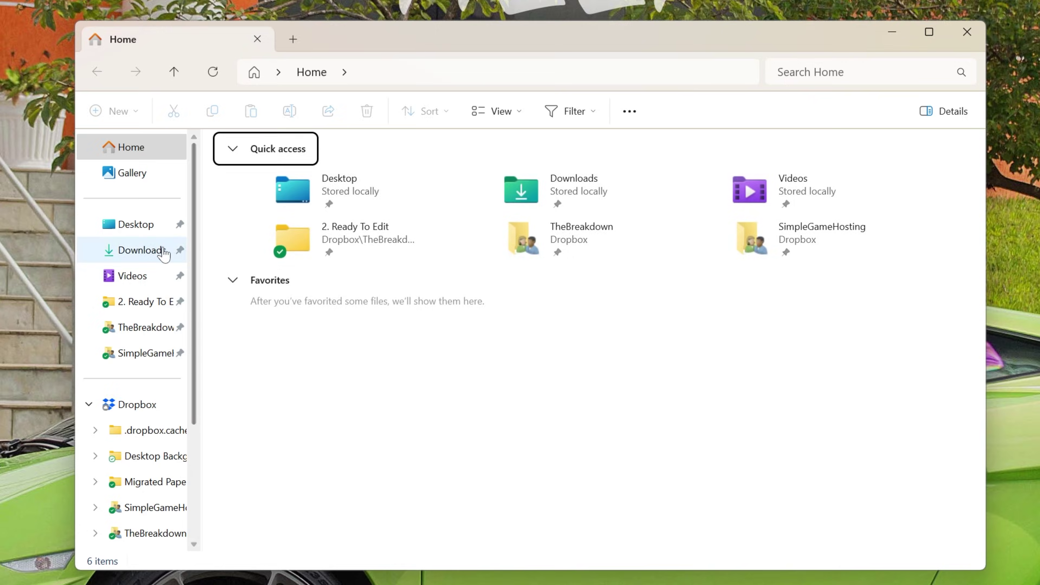
click(139, 249)
click(282, 188)
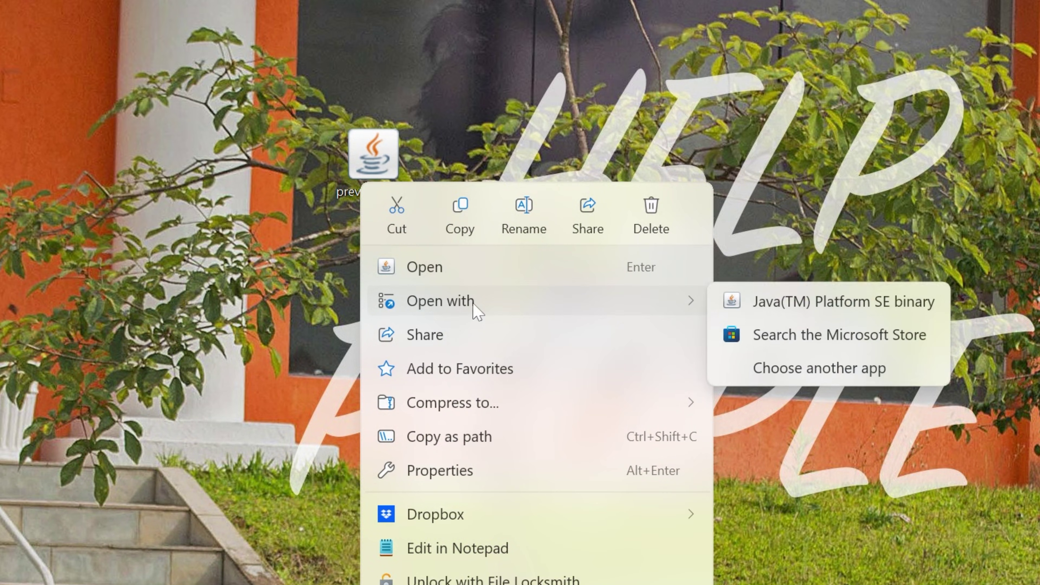
Step: Launch the OptiFine installer with Java, check the jar's Open with app, then view Chrome's Java guide
click(855, 316)
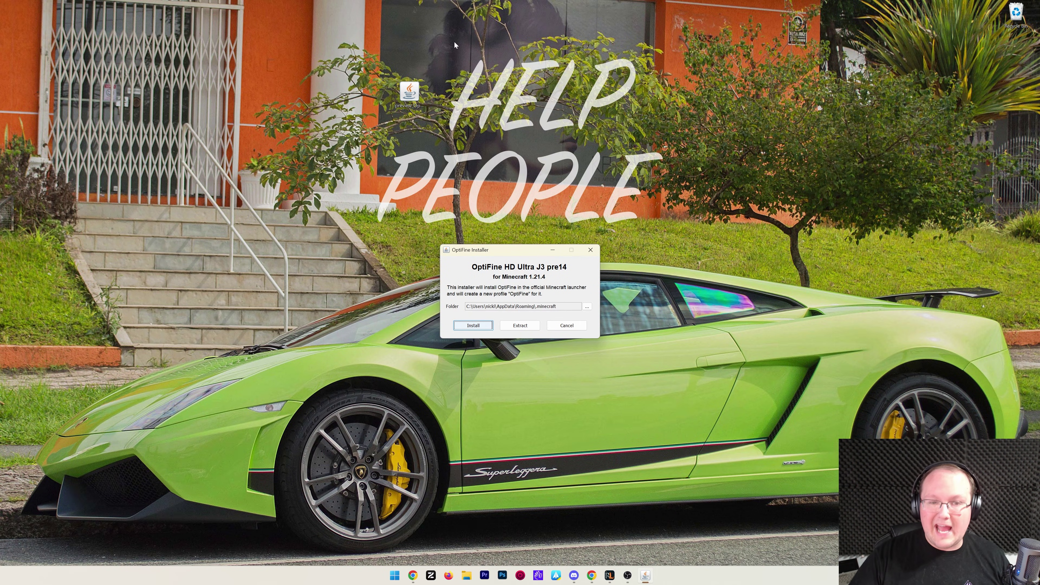
right_click(409, 98)
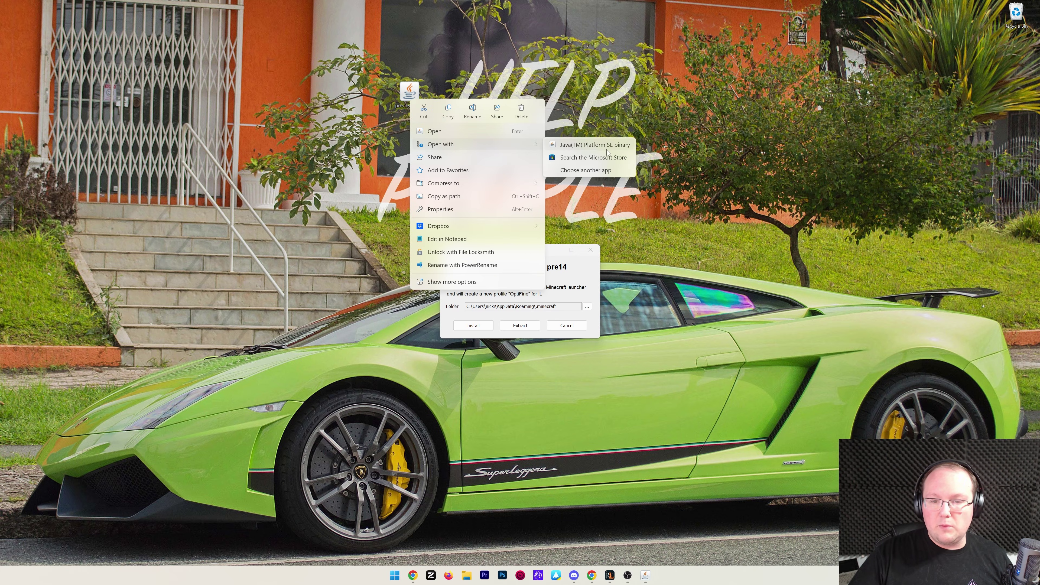
click(587, 122)
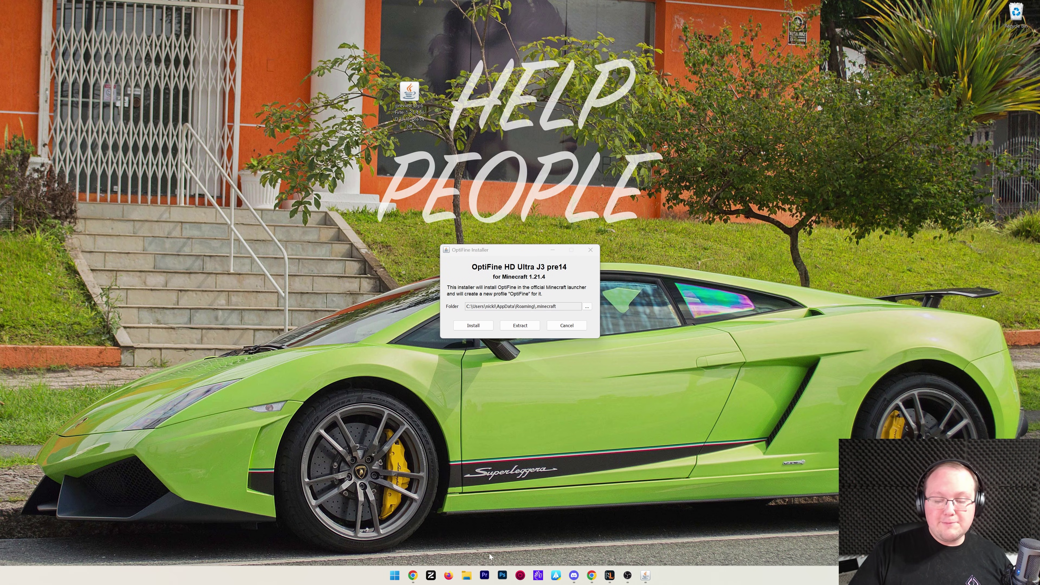
click(592, 576)
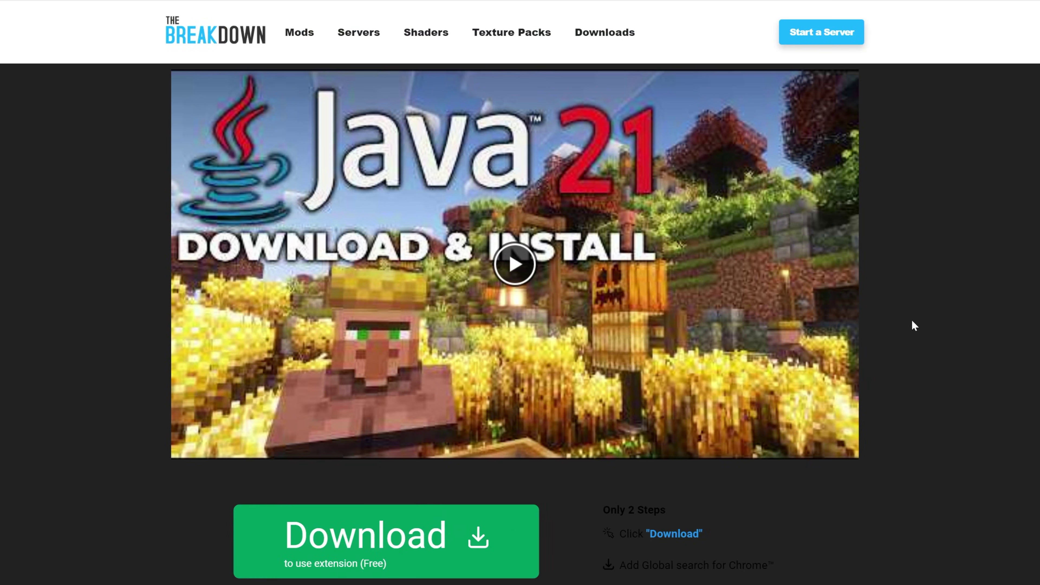
Step: Scroll through the Java download and install article
scroll(891, 252, down, 3)
scroll(892, 254, down, 3)
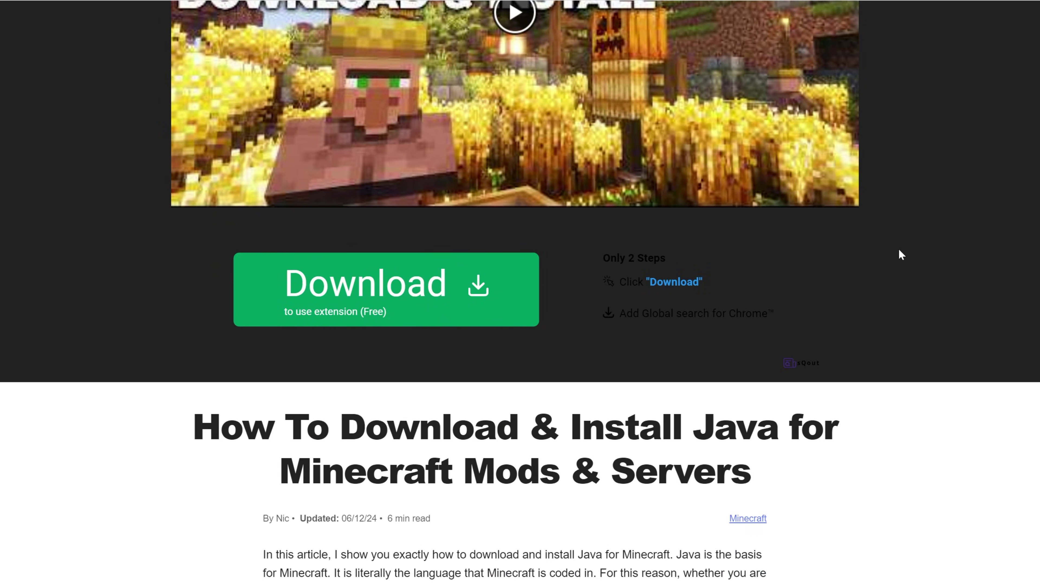
scroll(939, 248, up, 6)
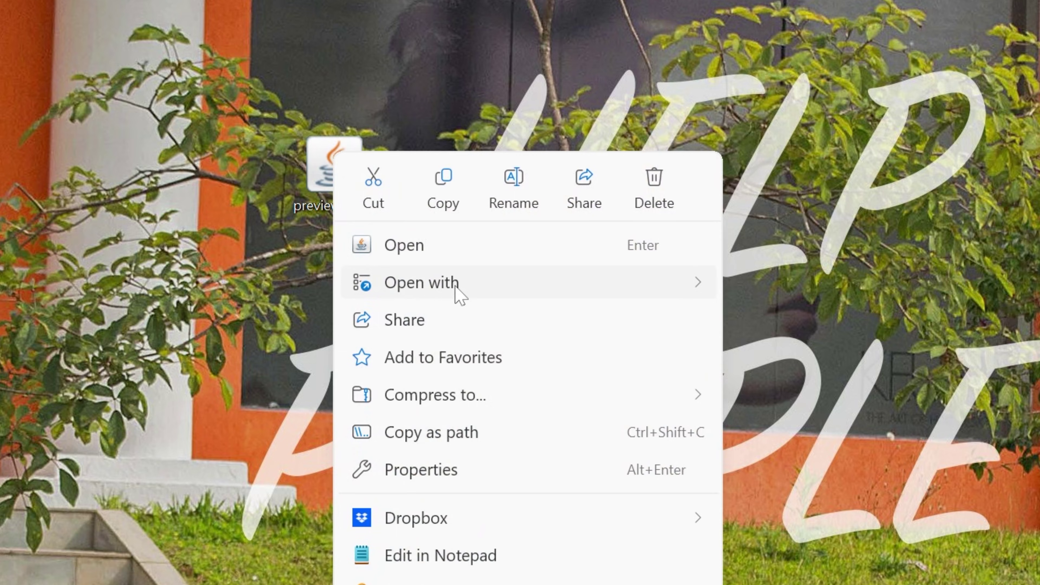
Step: Run the jar with Java and install OptiFine HD Ultra J3 pre14 for Minecraft 1.21.4
mouse_move(455, 287)
click(858, 295)
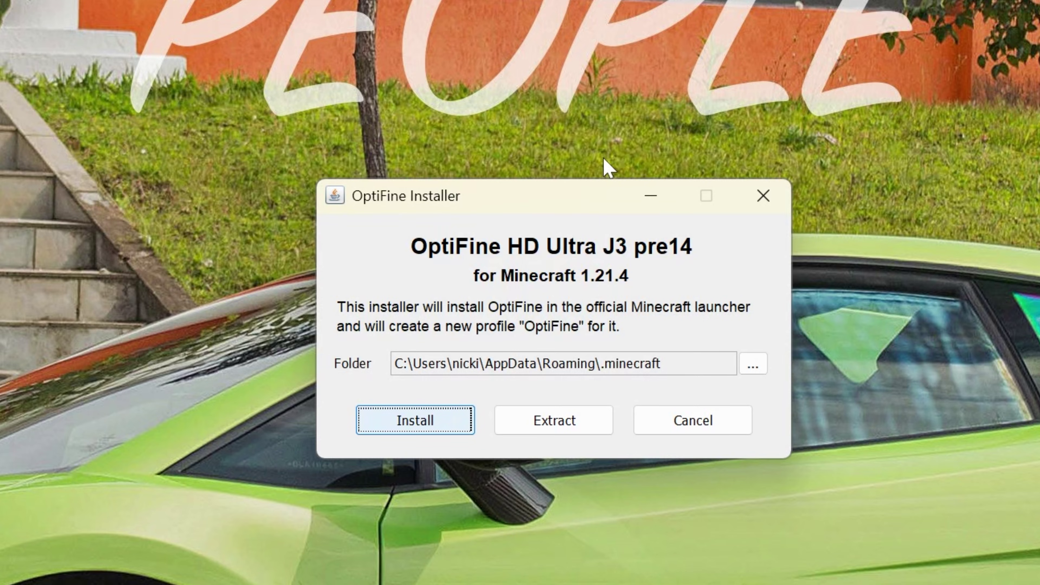
click(367, 429)
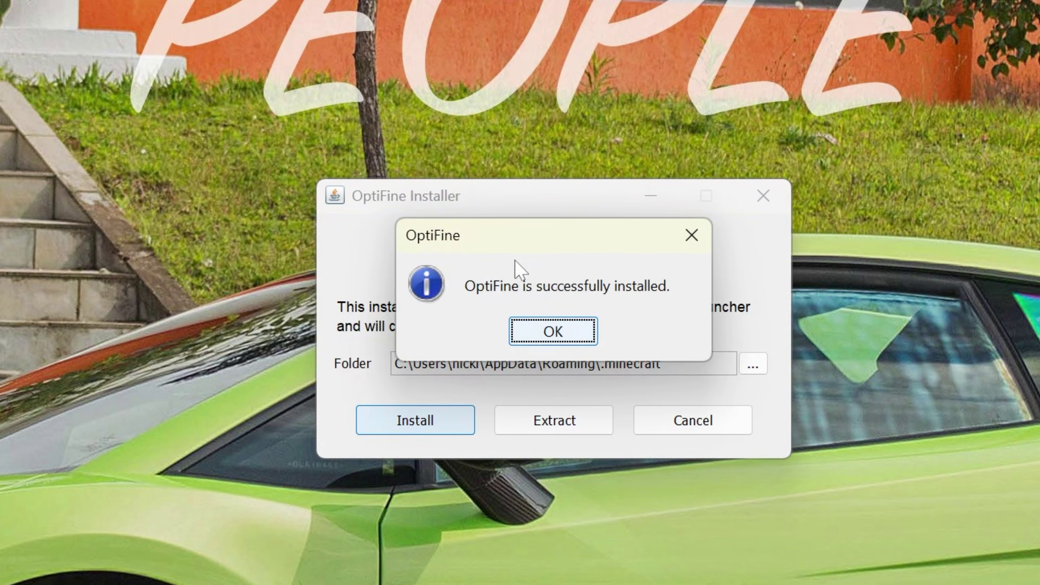
drag(548, 235, 546, 309)
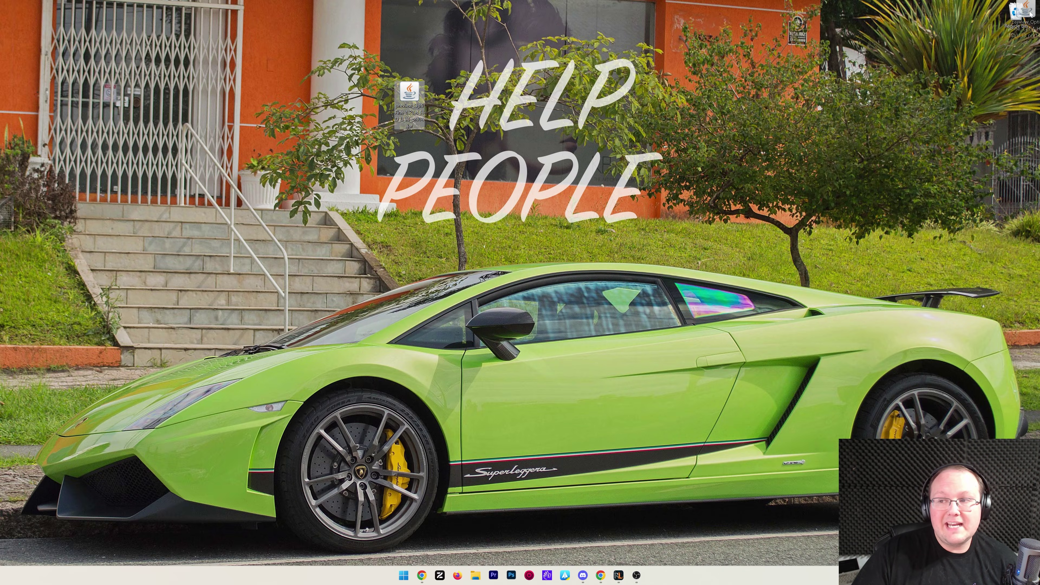
Step: Delete the OptiFine jar from the desktop and start the Minecraft Launcher
drag(413, 102, 1016, 15)
click(403, 575)
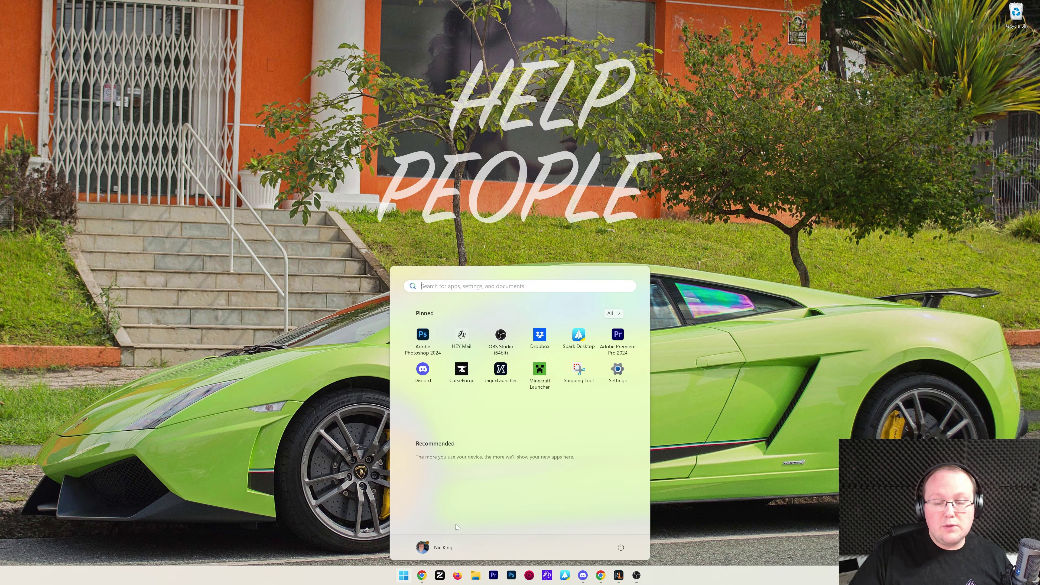
click(540, 373)
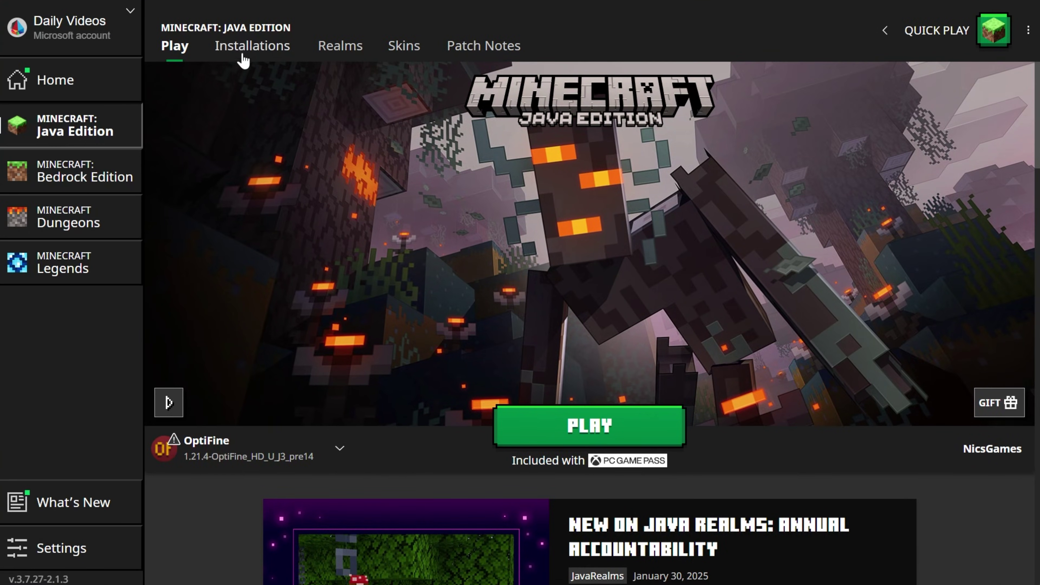
Step: View Java Edition installations with Modded checked, showing the 1.21.4-OptiFine_HD_U_J3_pre14 profile
click(244, 59)
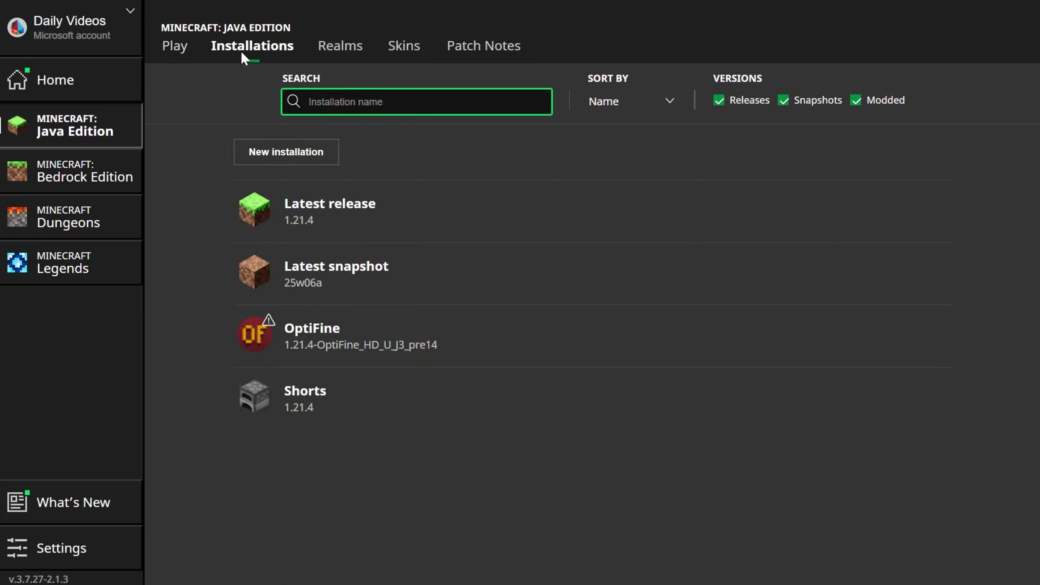
click(858, 101)
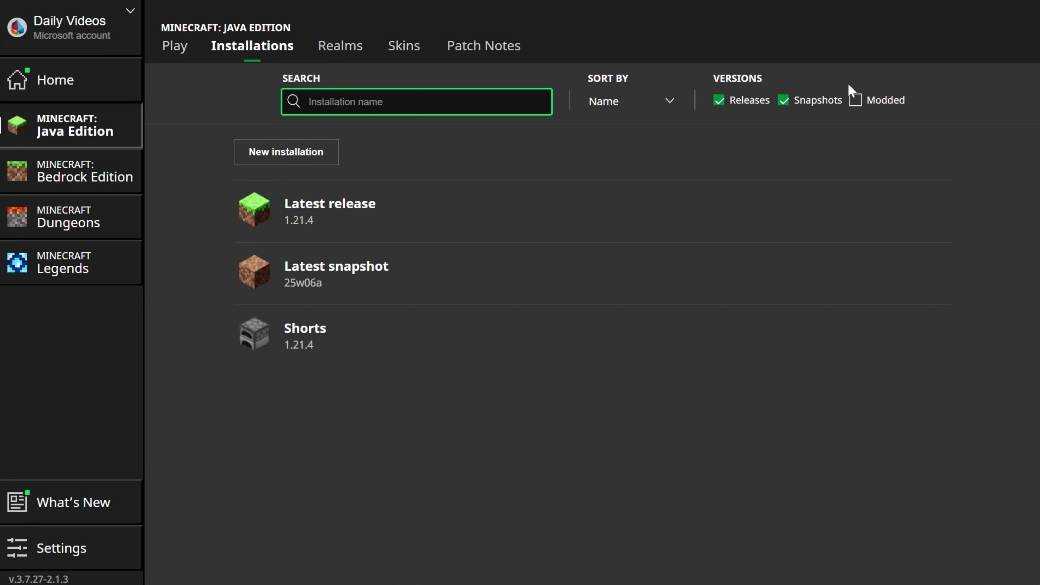
click(856, 102)
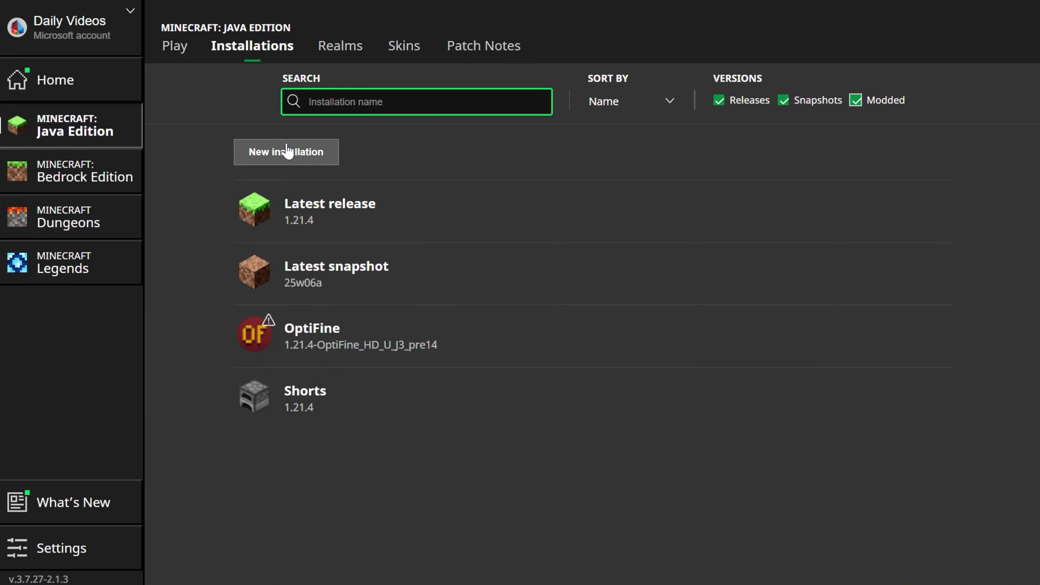
Step: Create a 'SimpleGameHosting.com' installation on 1.21.4-OptiFine_HD_U_J3_pre14 at 2560x1440 resolution
click(289, 151)
click(415, 164)
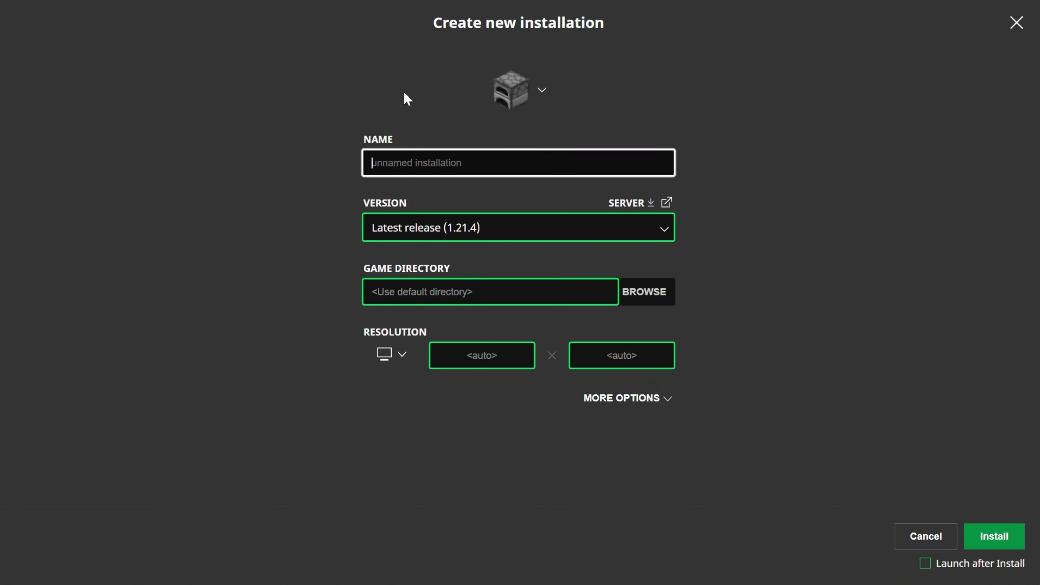
text(SimpleGameHosting.com)
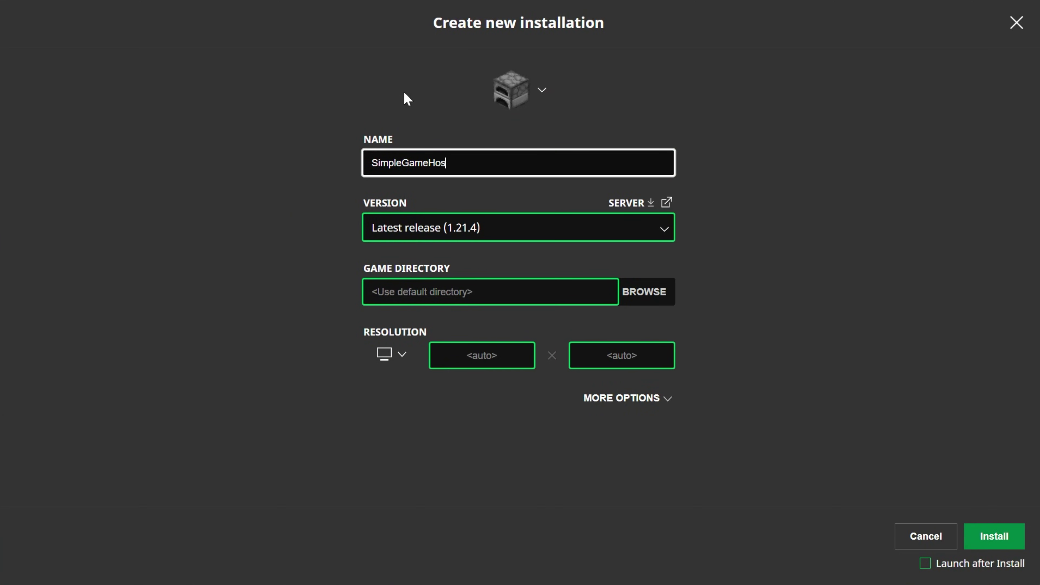
click(461, 226)
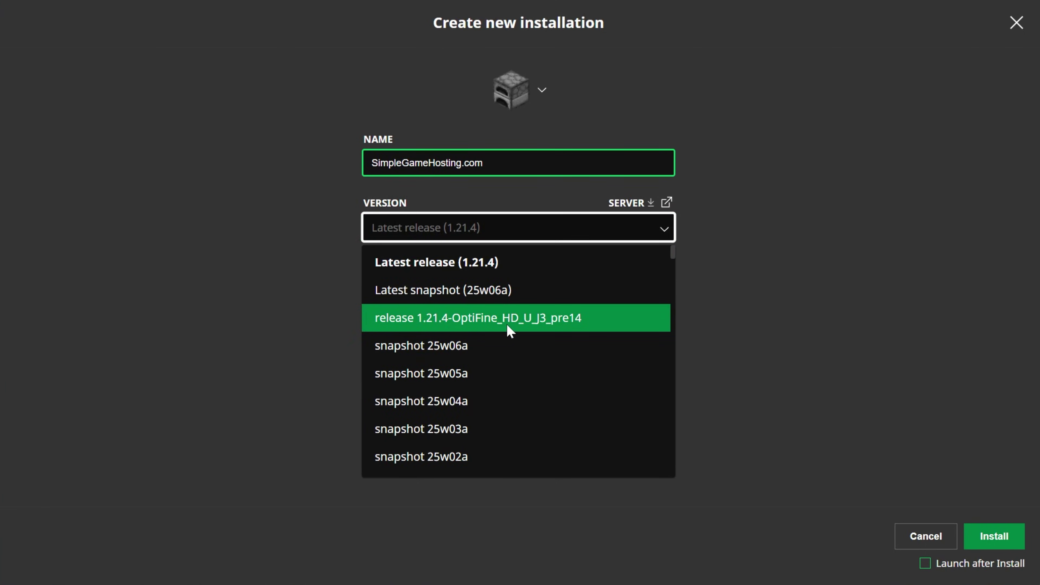
text(optifine)
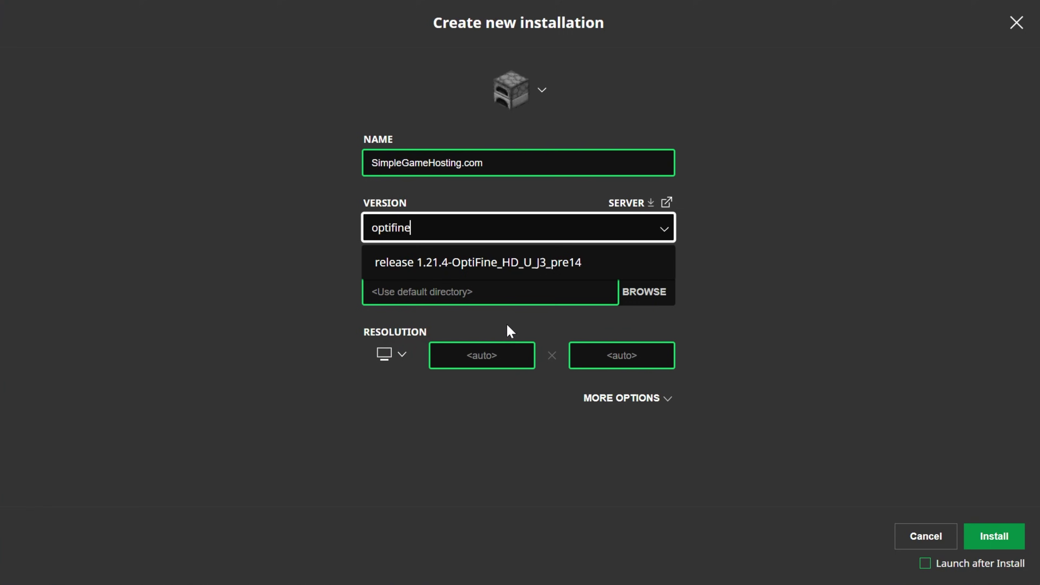
click(458, 269)
click(403, 385)
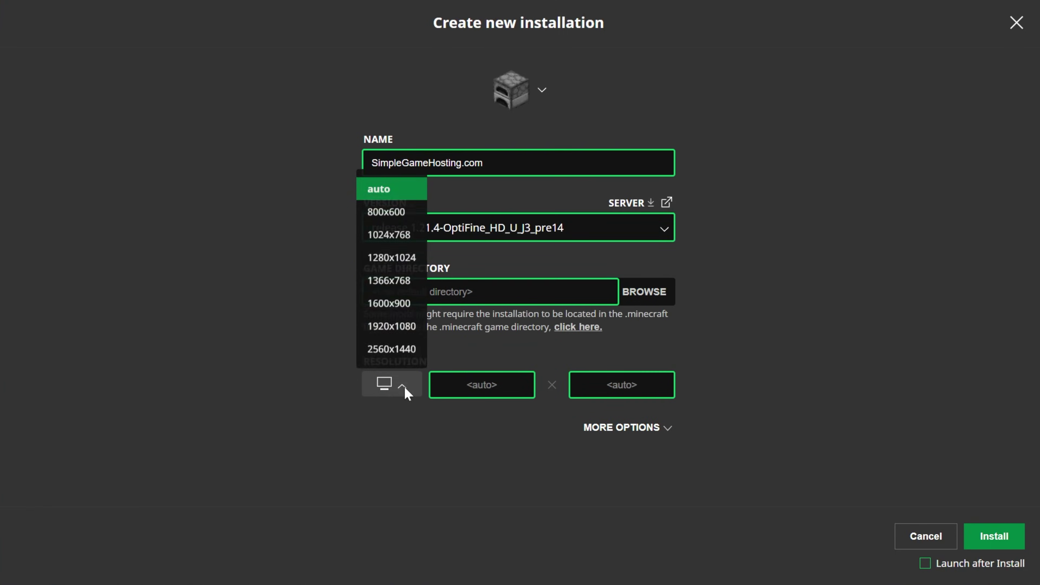
click(394, 349)
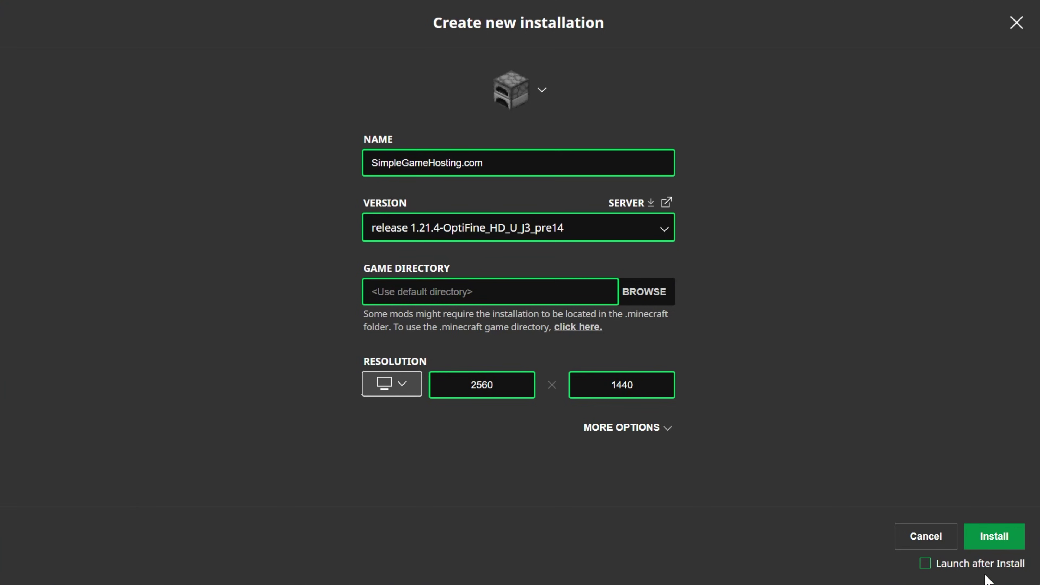
click(989, 538)
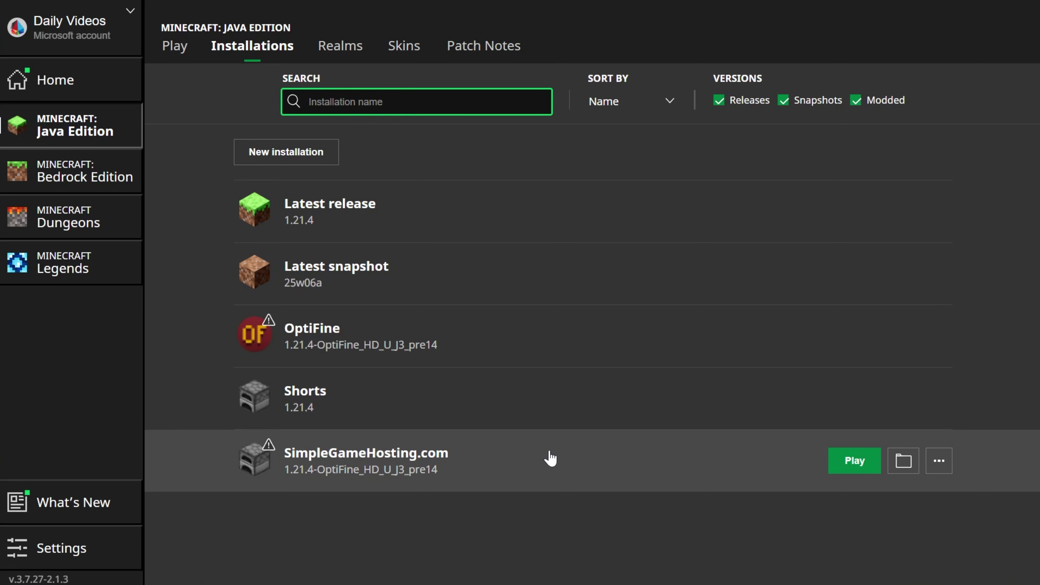
Step: Launch the SimpleGameHosting.com installation, accepting the modded-installation warning, to reach the 1.21.4 title screen
click(860, 462)
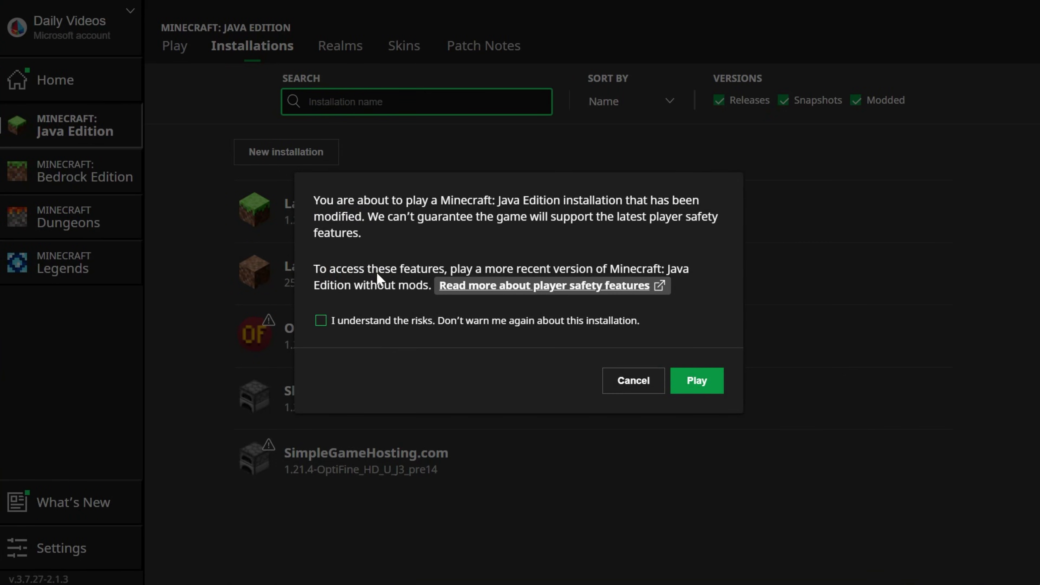
click(697, 380)
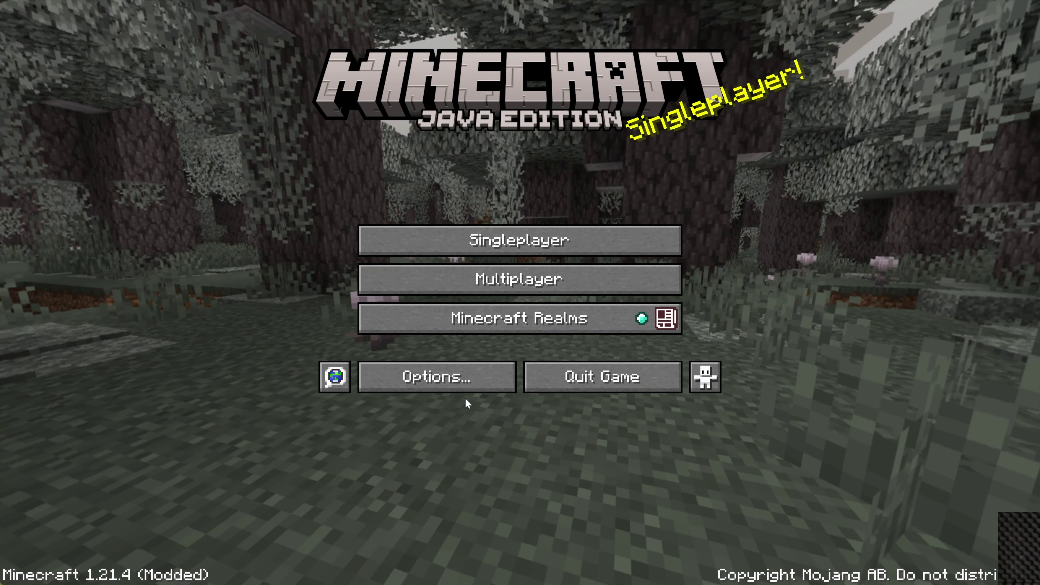
Step: Open Options > Video Settings and review the Quality settings
click(461, 383)
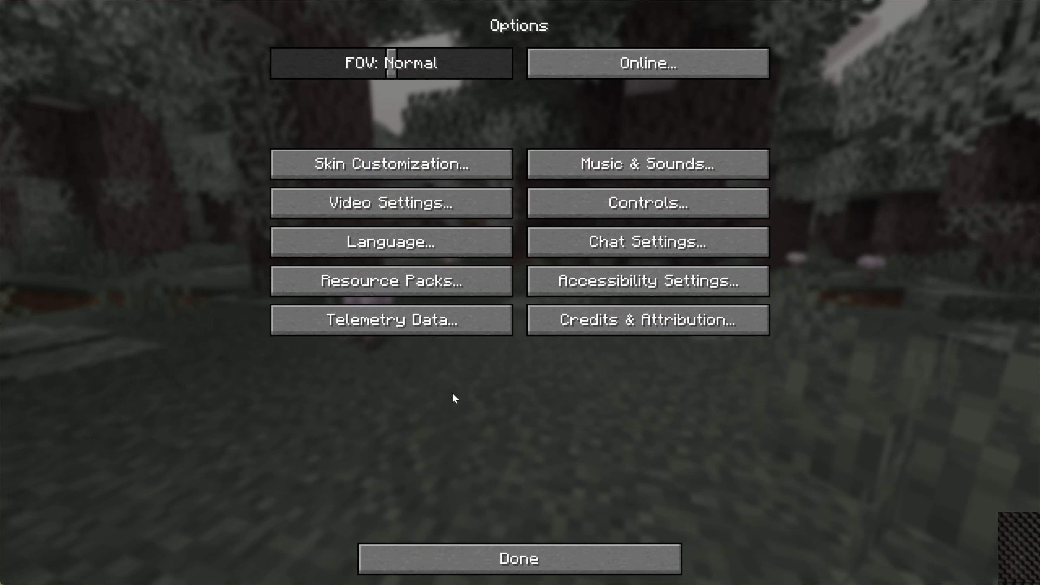
click(397, 204)
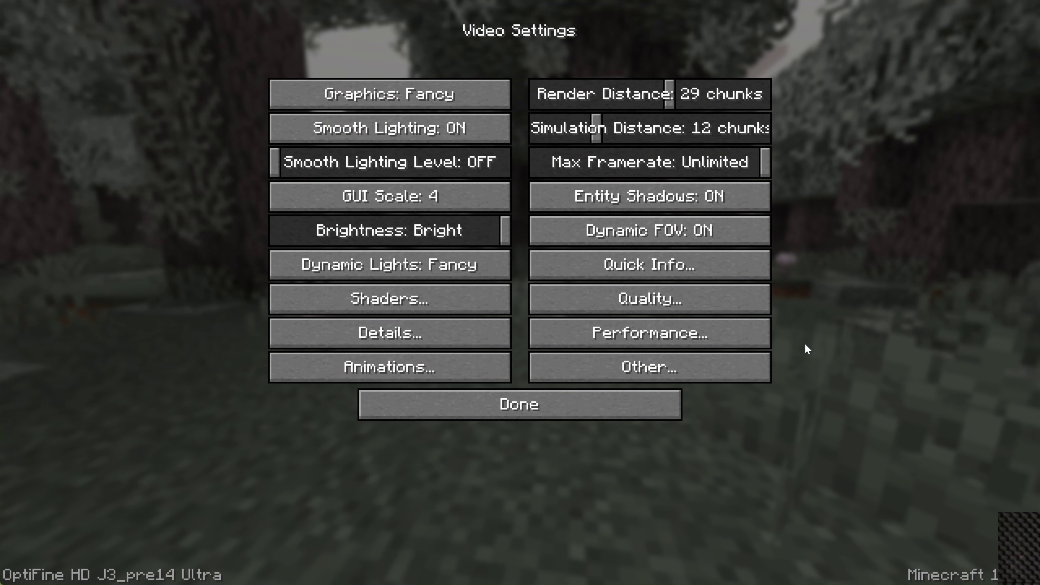
click(704, 298)
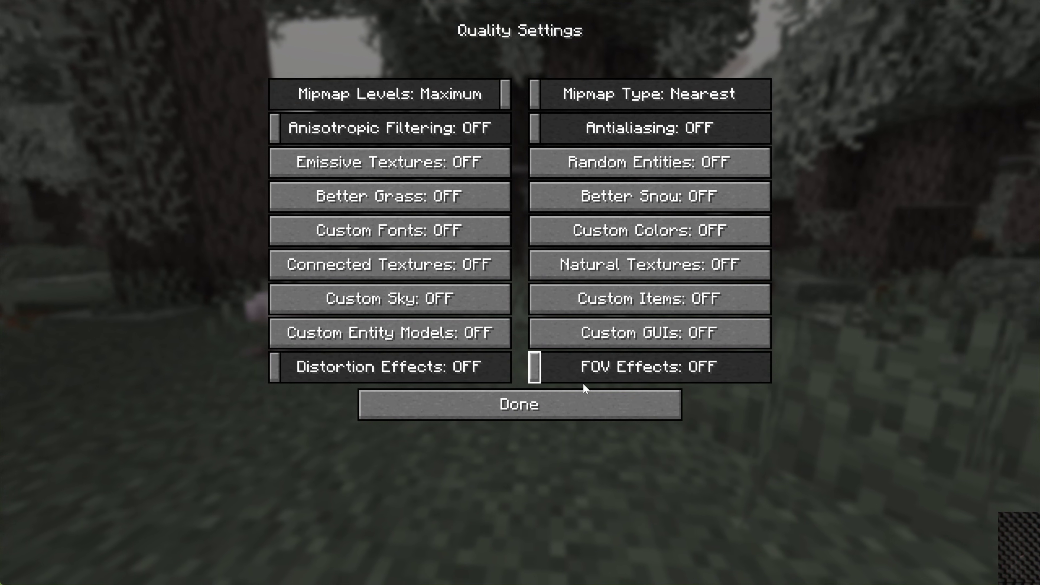
click(585, 406)
click(586, 405)
Step: Review the Details settings, then open the Shaders list with ComplementaryUnbound_r5.3 selected
click(391, 211)
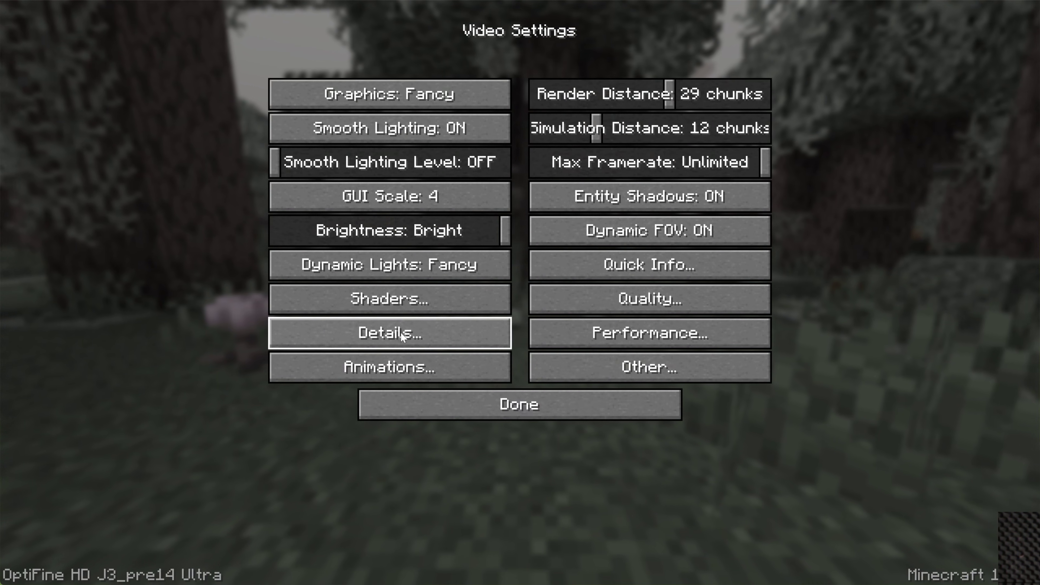
click(428, 334)
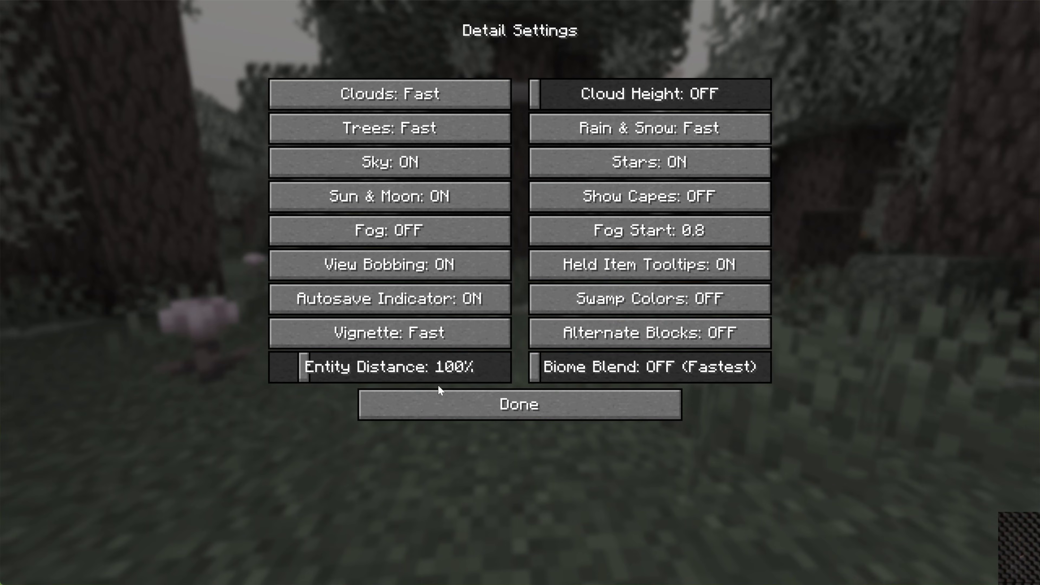
click(438, 395)
click(410, 312)
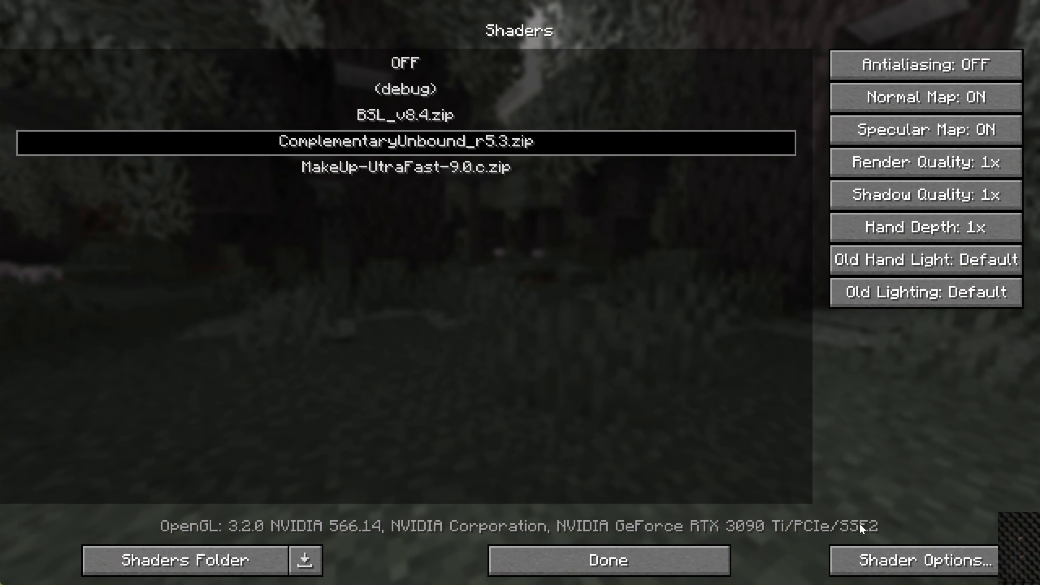
Step: Check the ComplementaryUnbound_r5.3 shader options, then back out to the title screen
click(881, 559)
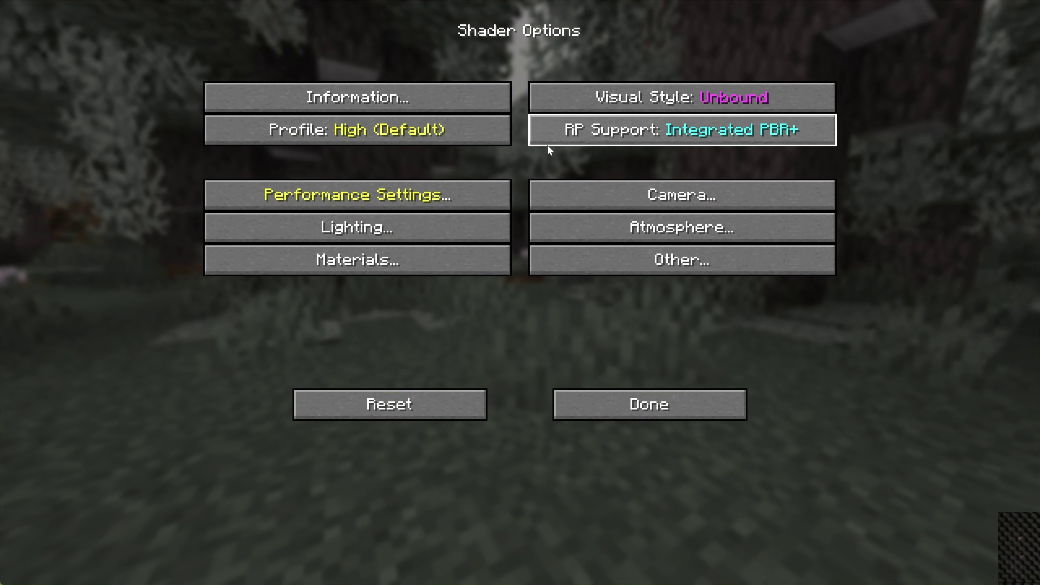
click(620, 395)
click(553, 563)
click(529, 406)
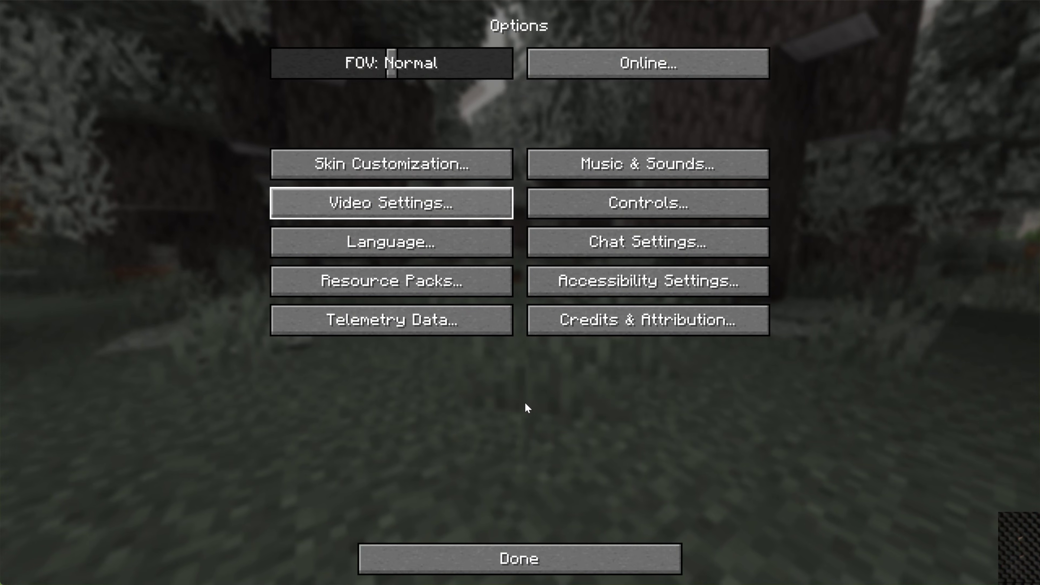
click(547, 551)
Step: Join the multiplayer server from the server list after accepting the third-party caution
click(527, 285)
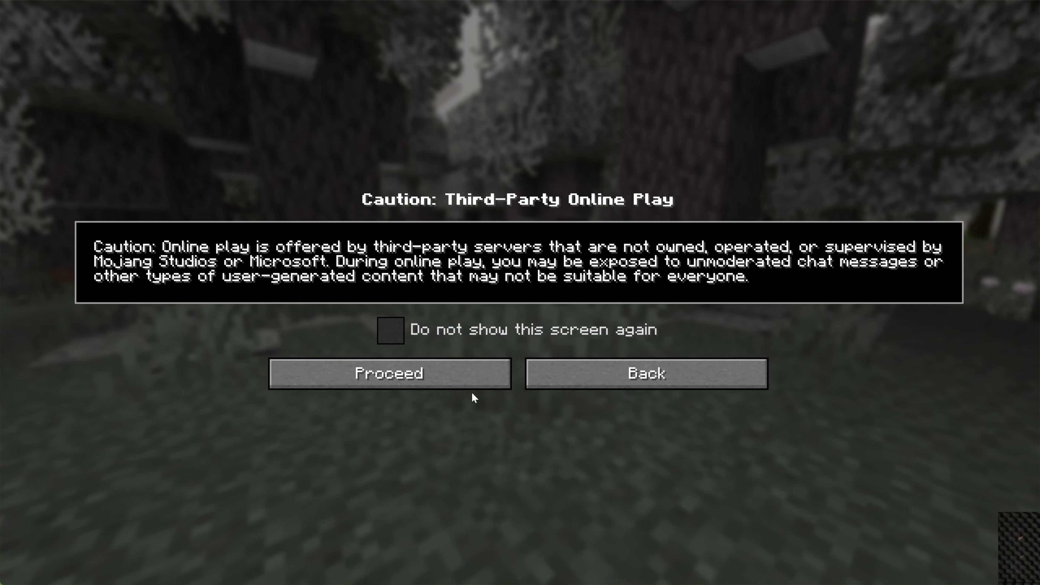
click(474, 379)
double_click(425, 85)
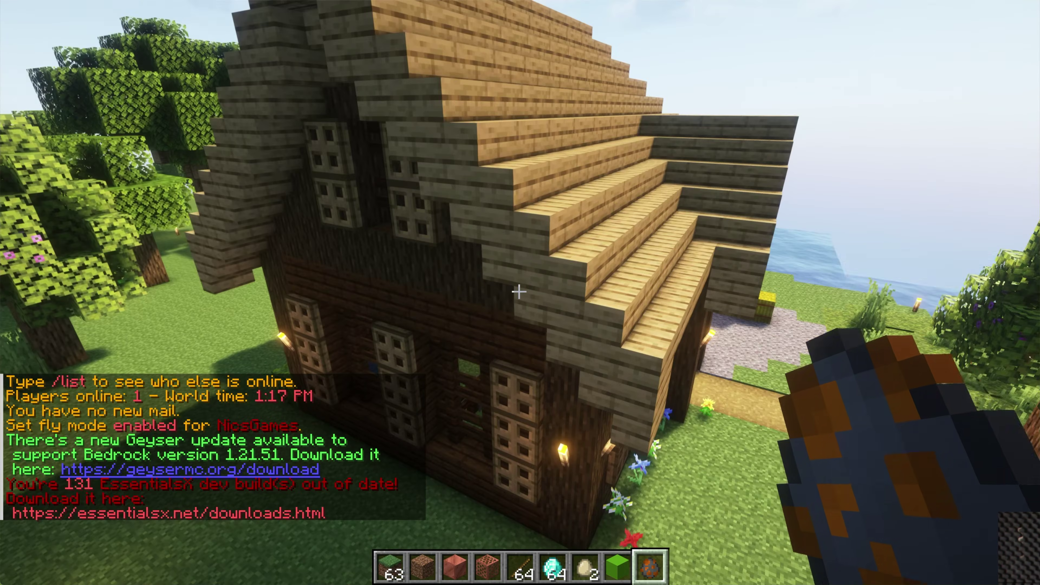
Step: Walk through the shader-lit village past the lamp post, tree and houses, then leave the game
key(w)
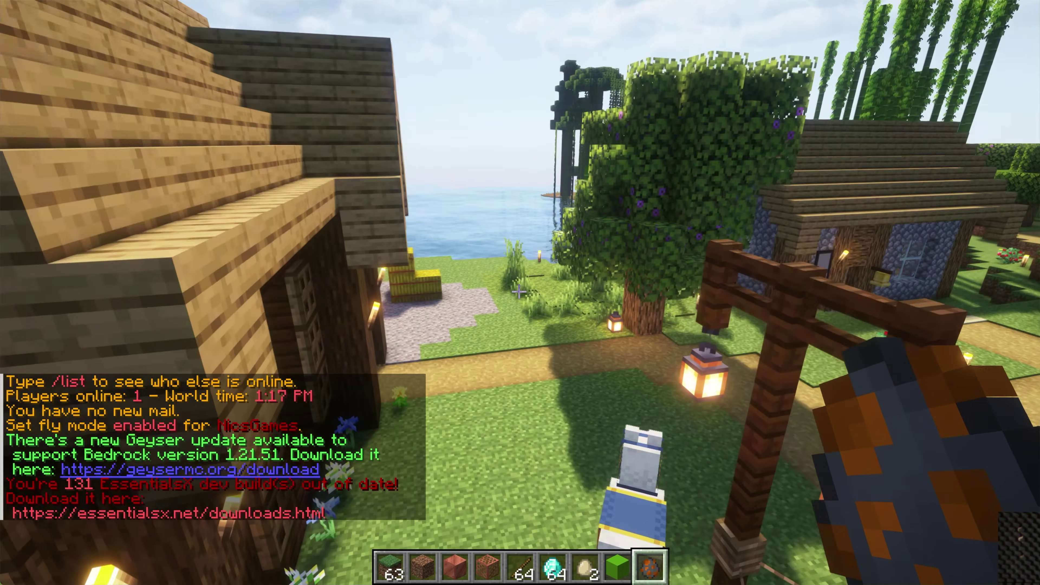
key(w)
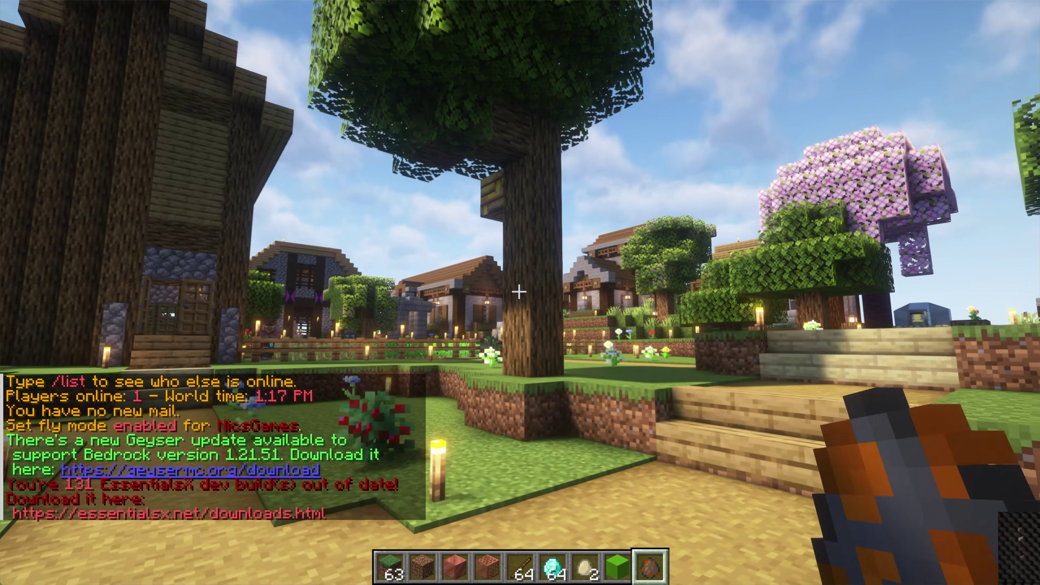
key(w)
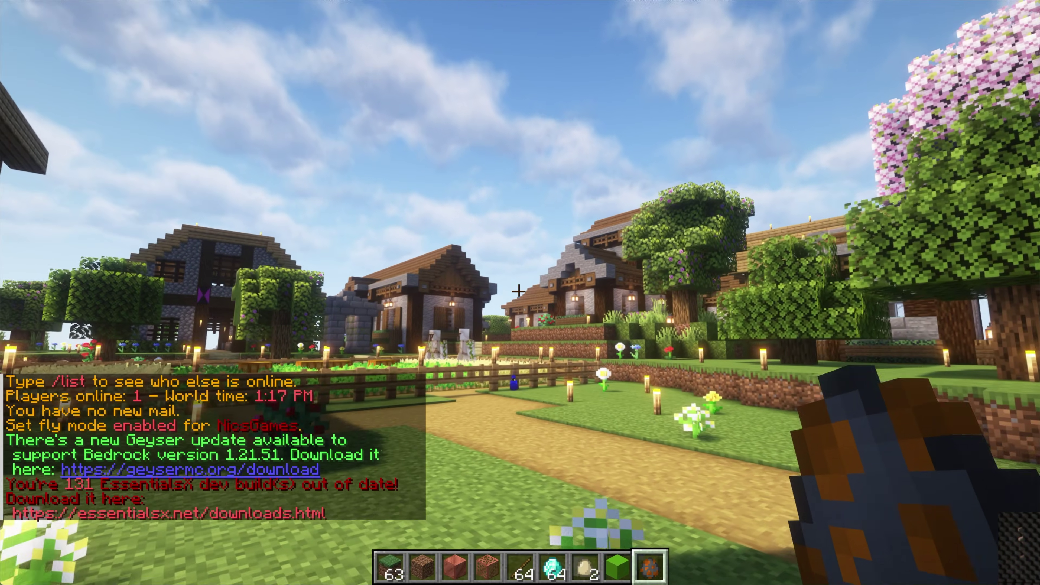
key(w)
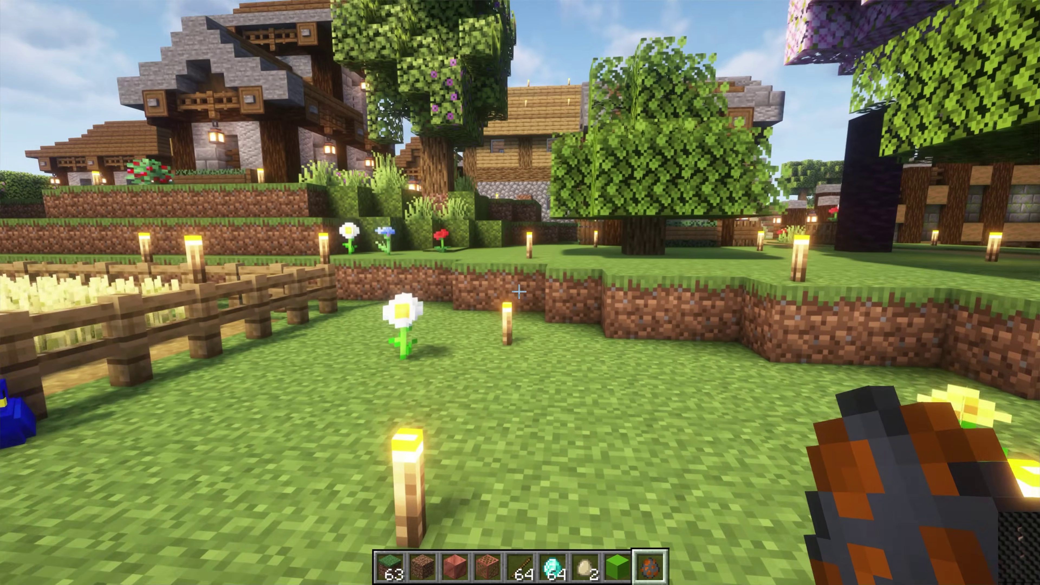
key(w)
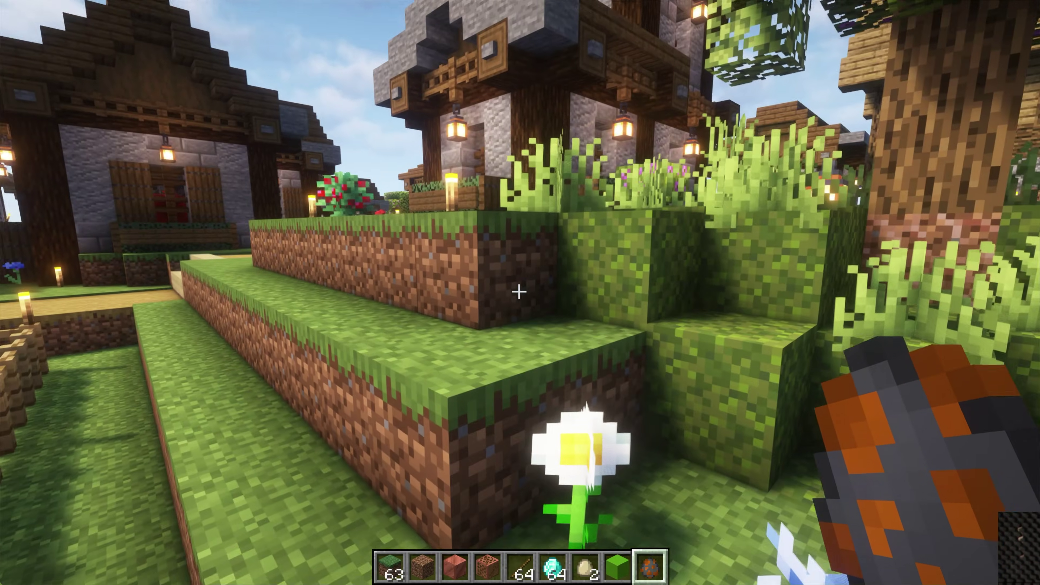
key(w)
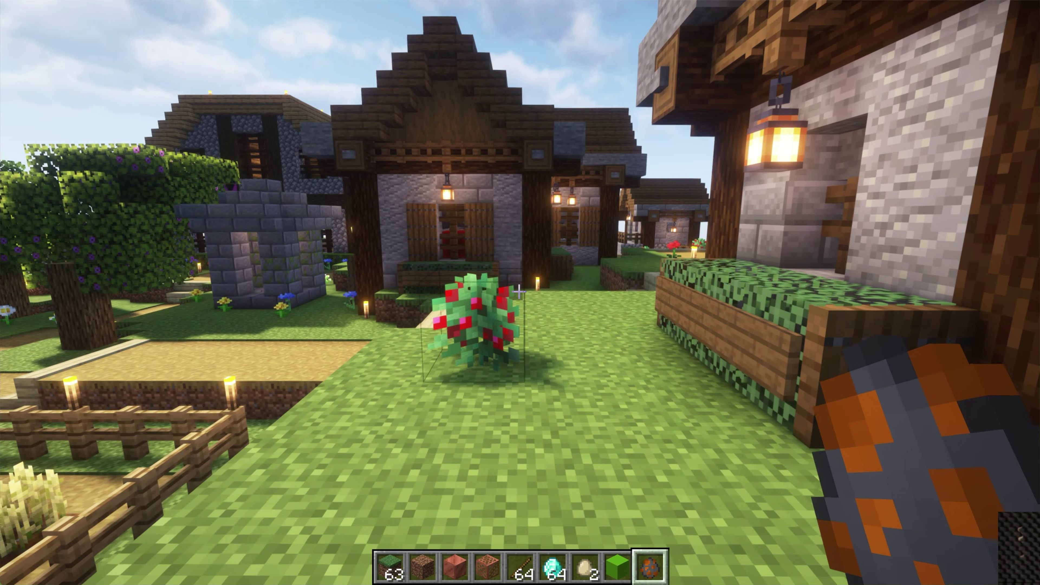
key(super)
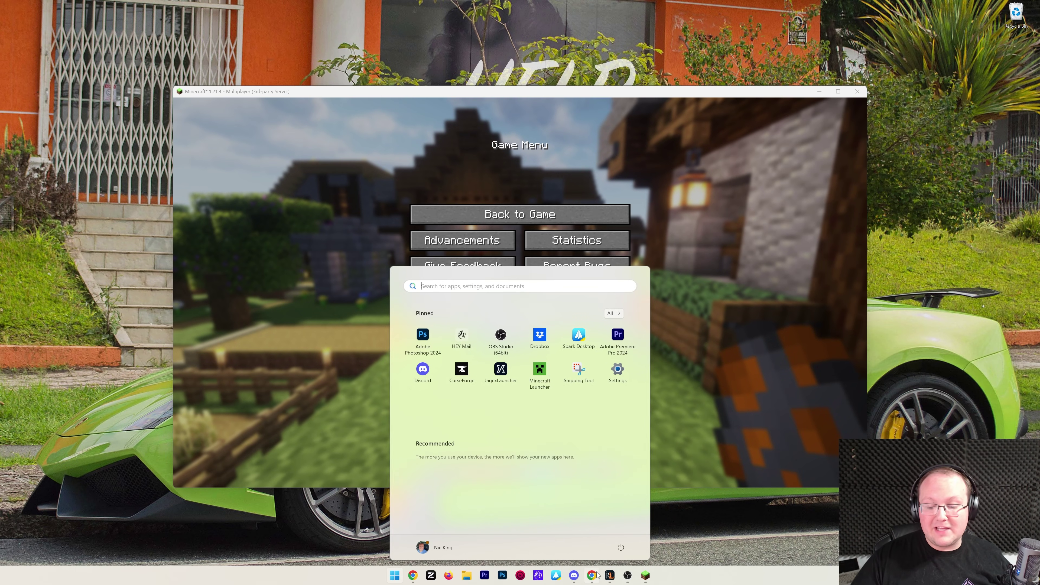
Step: Look over the NotiFine CurseForge page, then return to the 'How To Install OptiFine in Minecraft' article
click(593, 574)
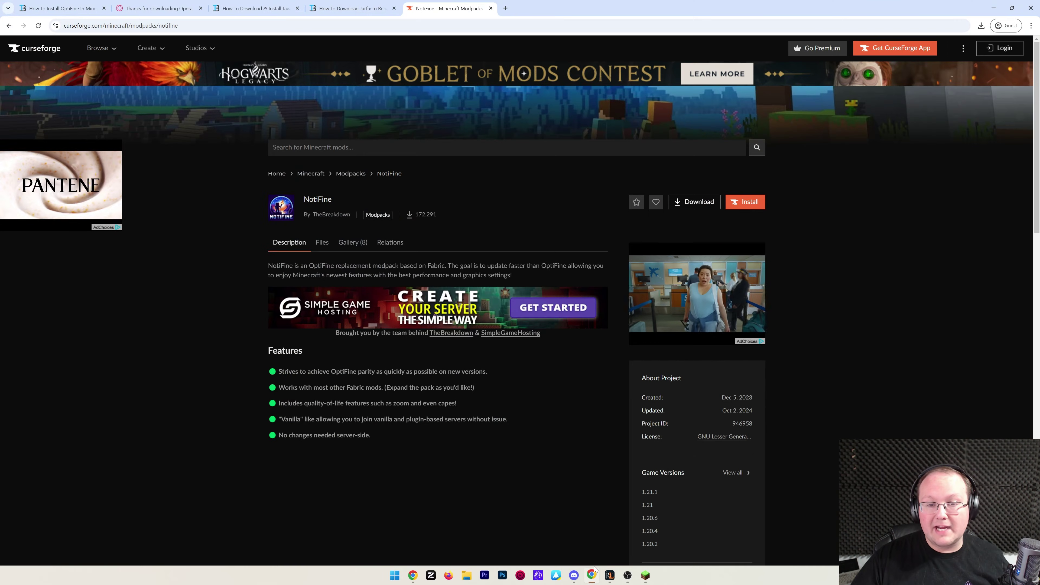
double_click(318, 200)
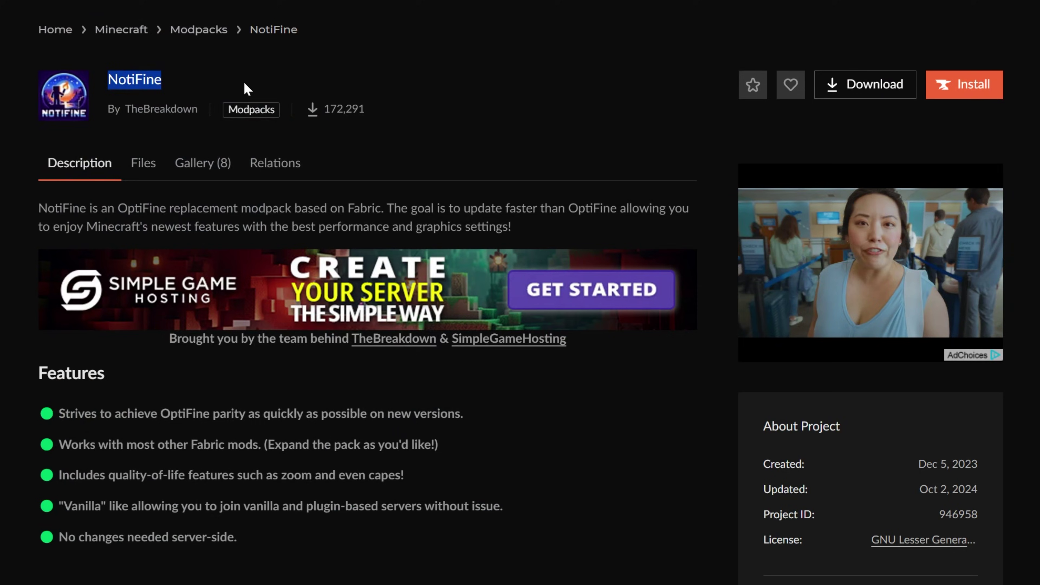
click(367, 83)
scroll(409, 87, down, 5)
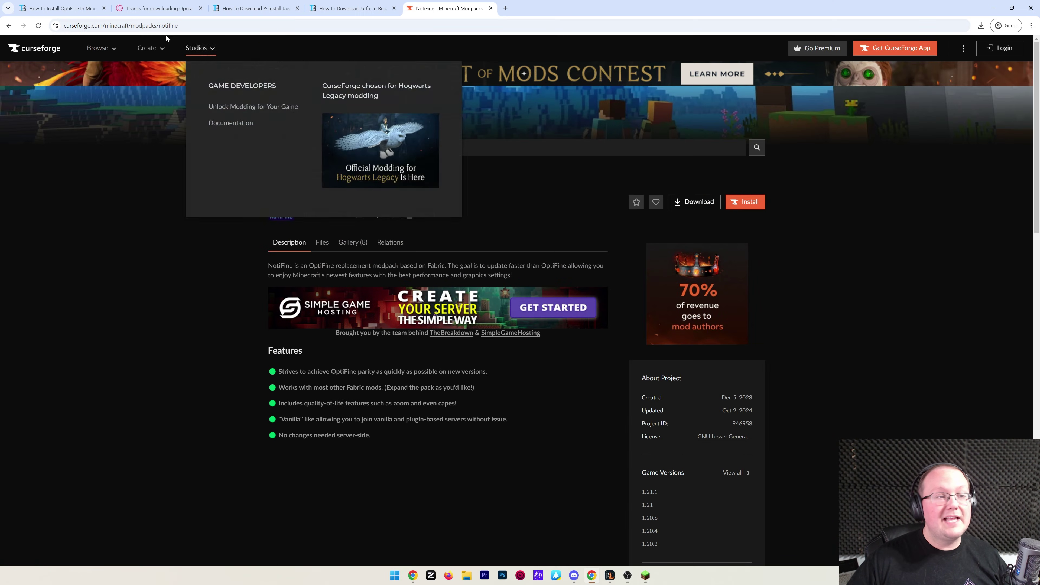
click(62, 8)
scroll(231, 154, up, 5)
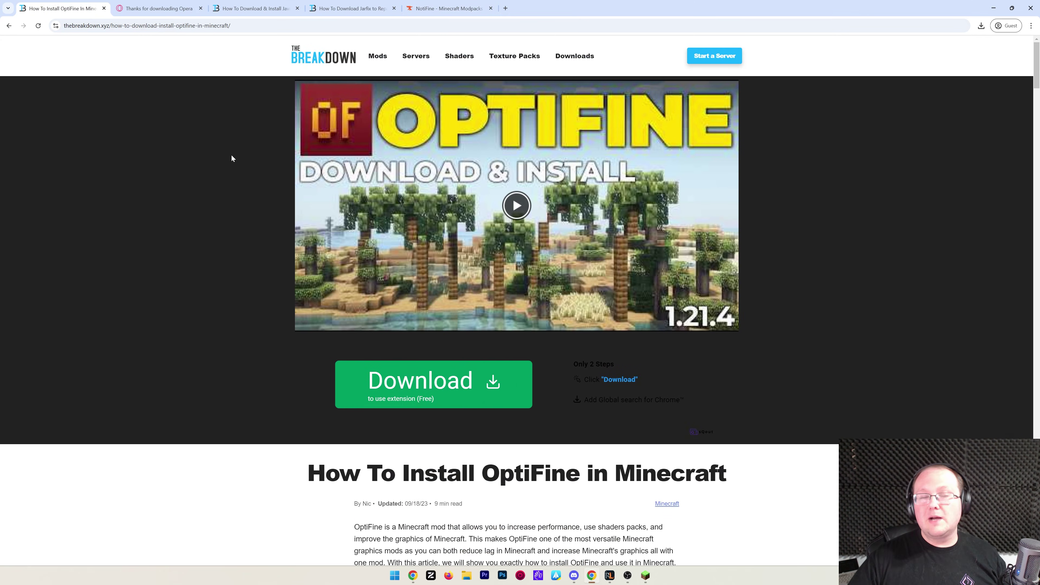